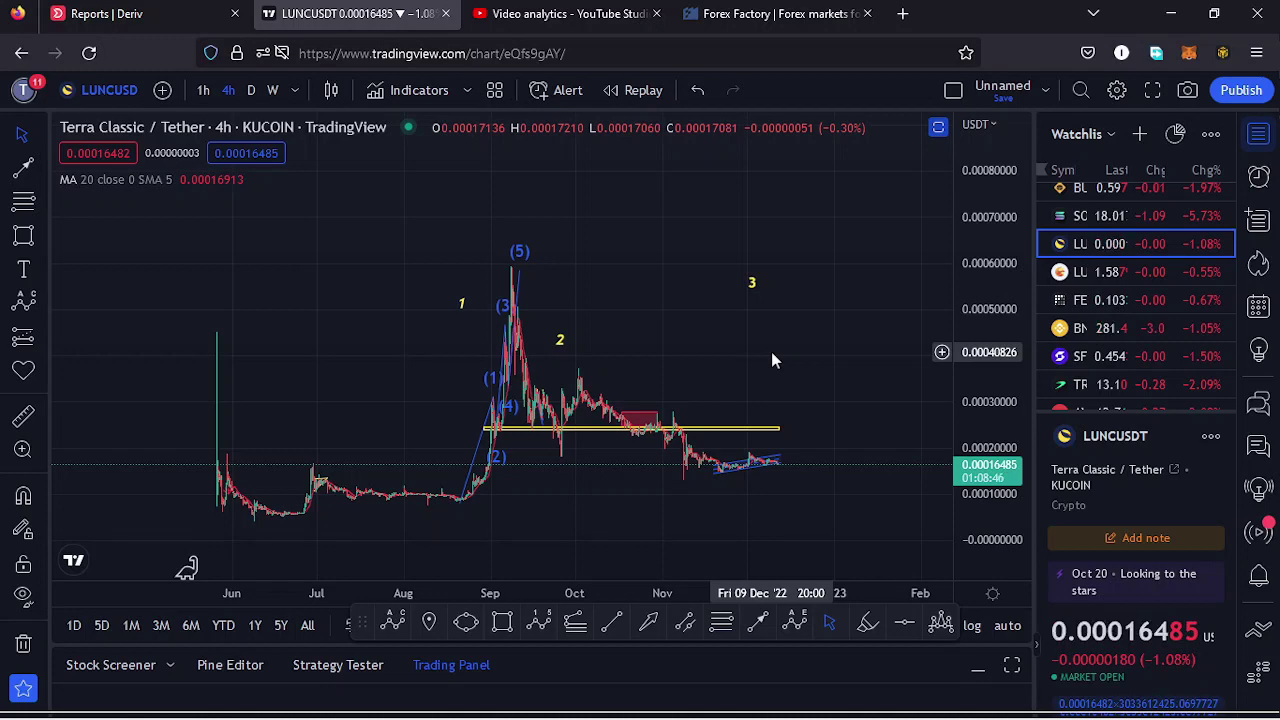
# Hide the watchlist, then zoom and pan the LUNCUSDT chart to review the existing Elliott wave count
pyautogui.click(1258, 135)
pyautogui.scroll(3, 751, 357)
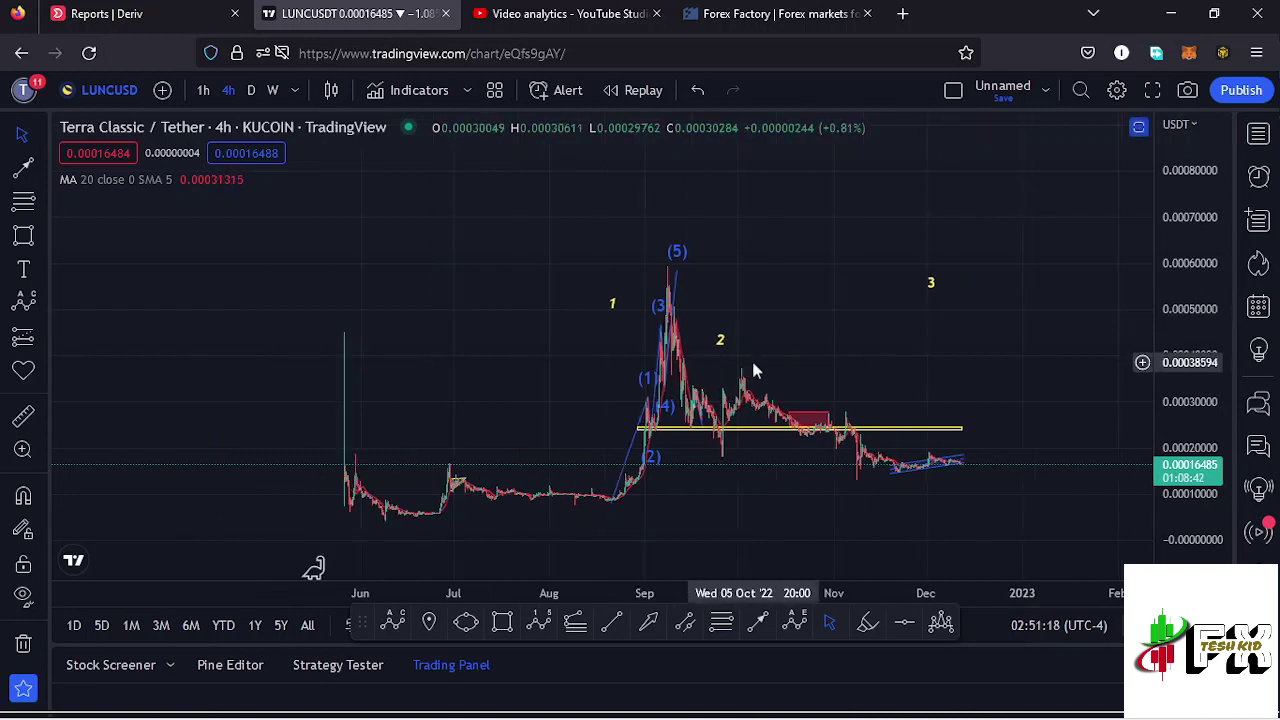
pyautogui.moveTo(826, 356); pyautogui.dragTo(841, 360)
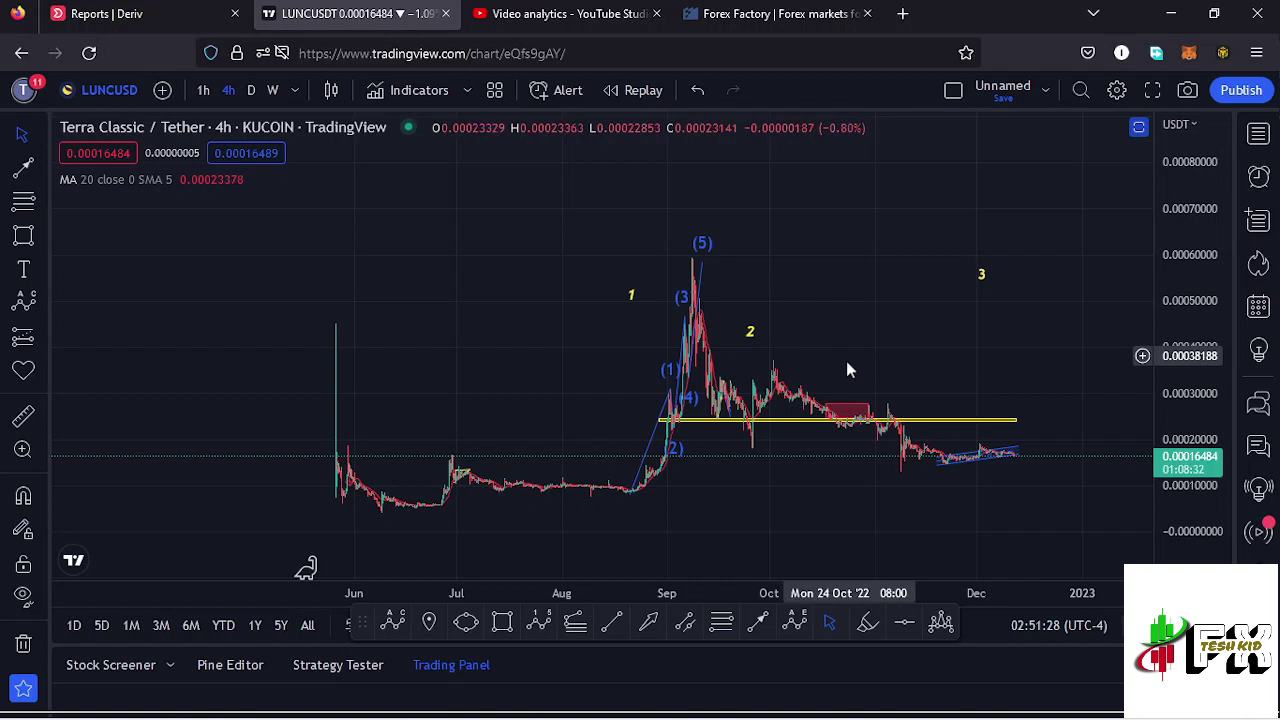
pyautogui.scroll(-2, 880, 350)
pyautogui.moveTo(914, 350); pyautogui.dragTo(834, 348)
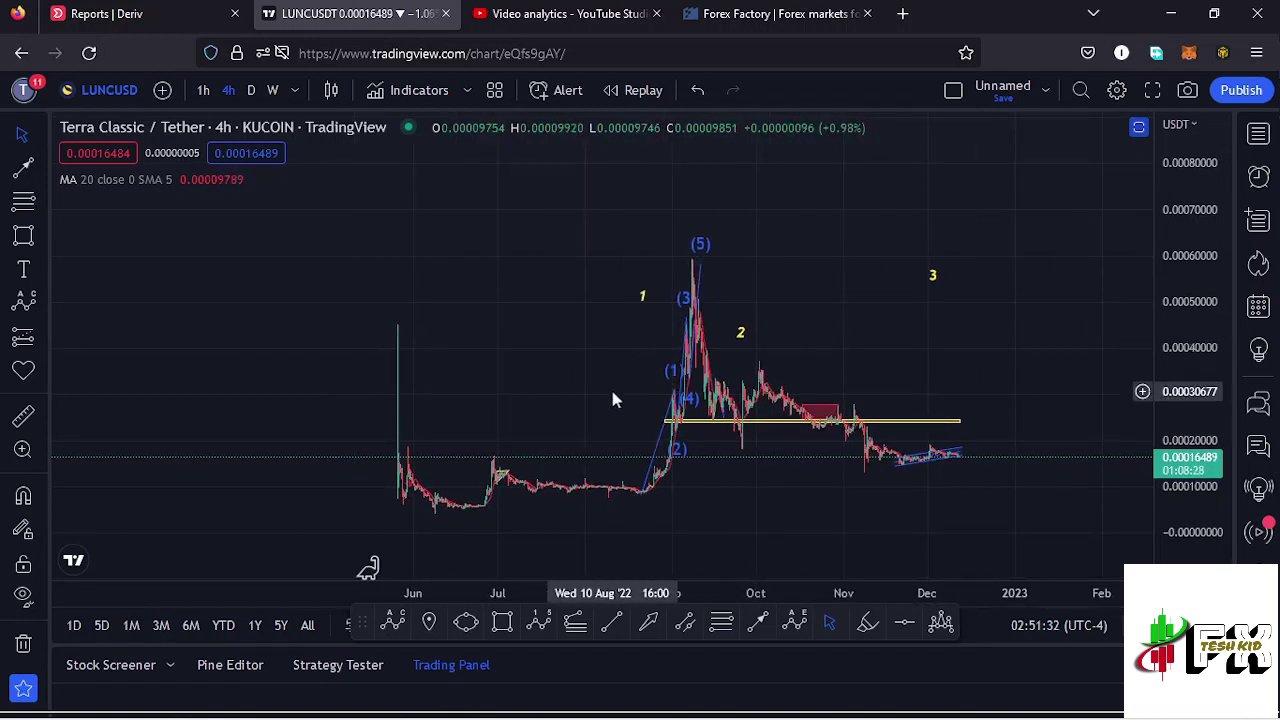
pyautogui.moveTo(611, 388); pyautogui.dragTo(560, 382)
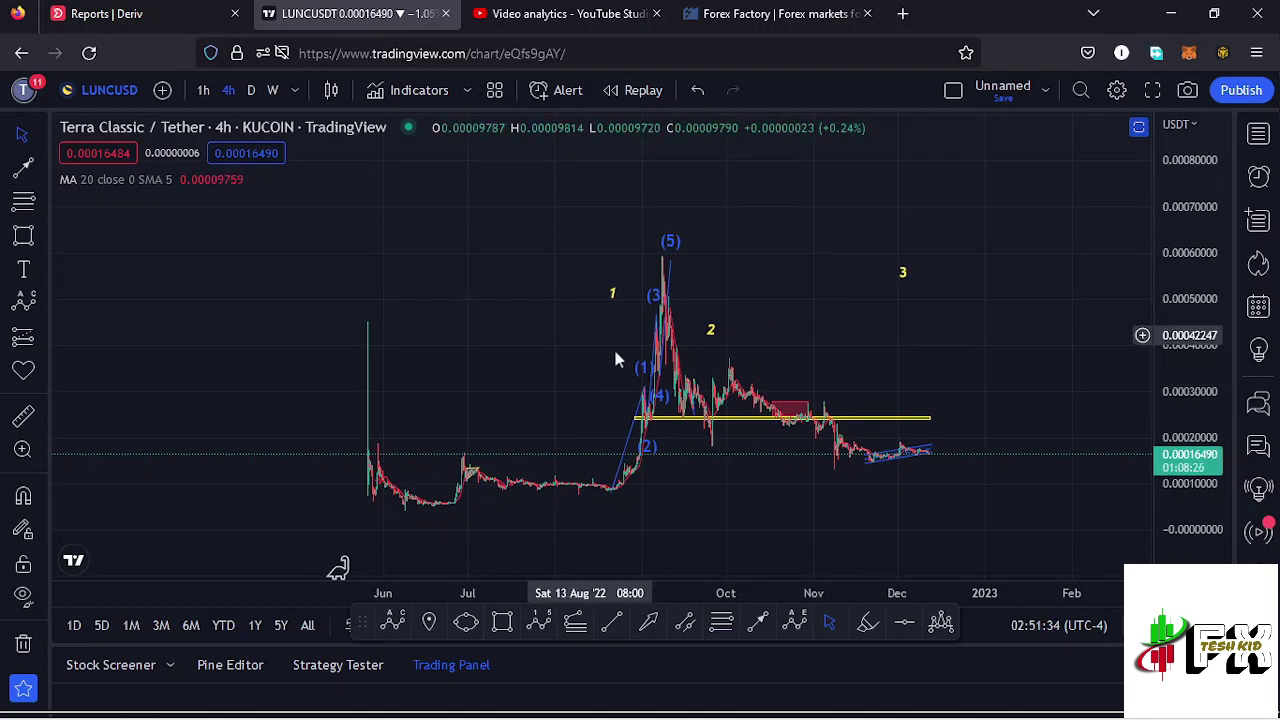
pyautogui.scroll(2, 546, 405)
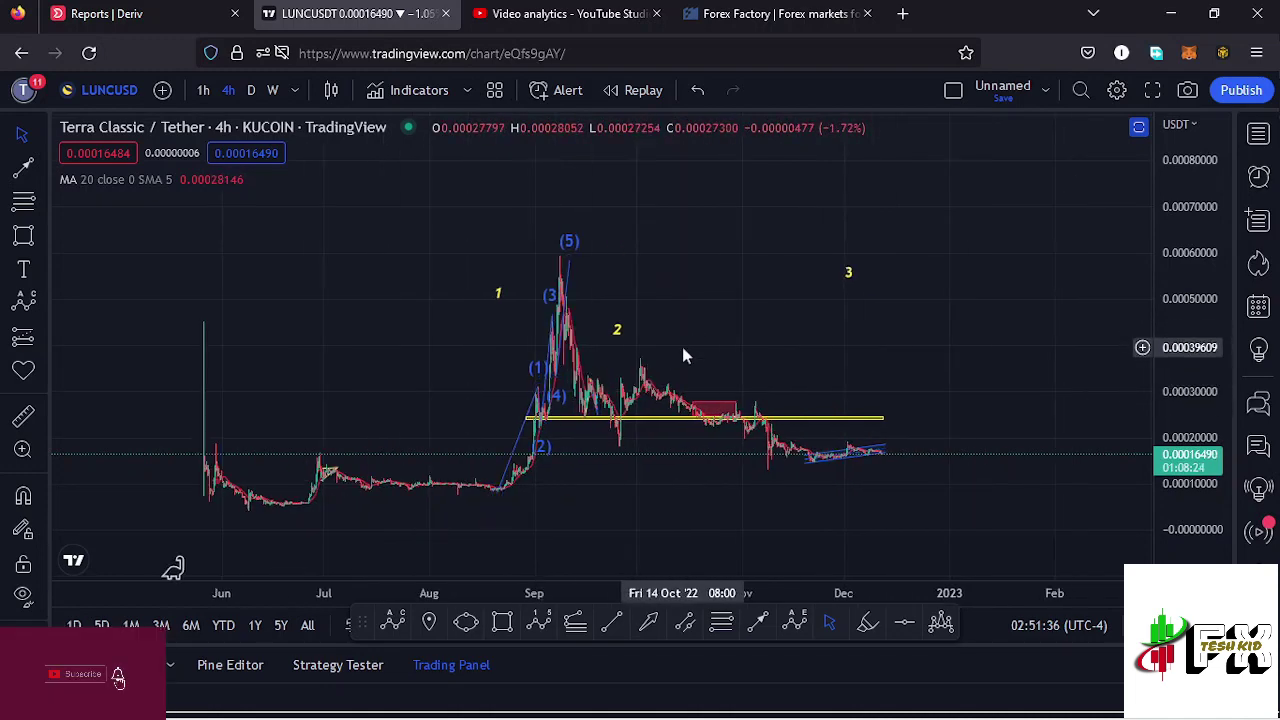
pyautogui.hscroll(-5, 686, 354)
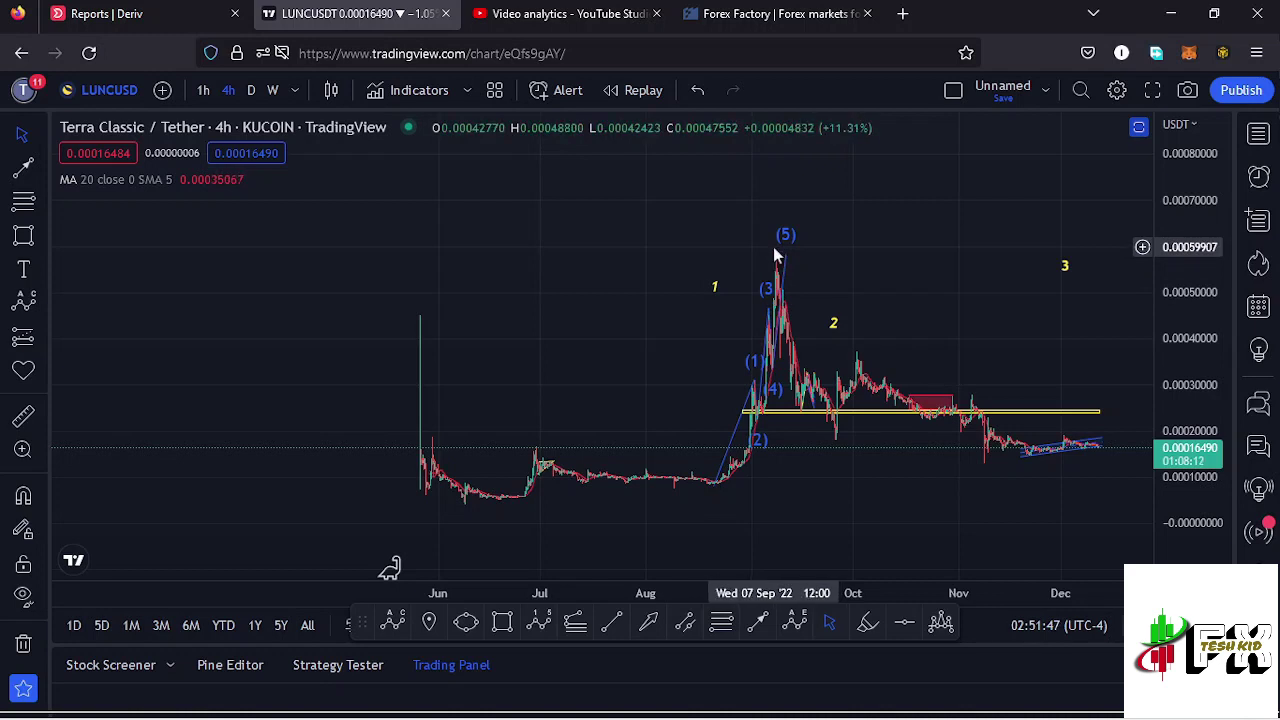
pyautogui.click(716, 289)
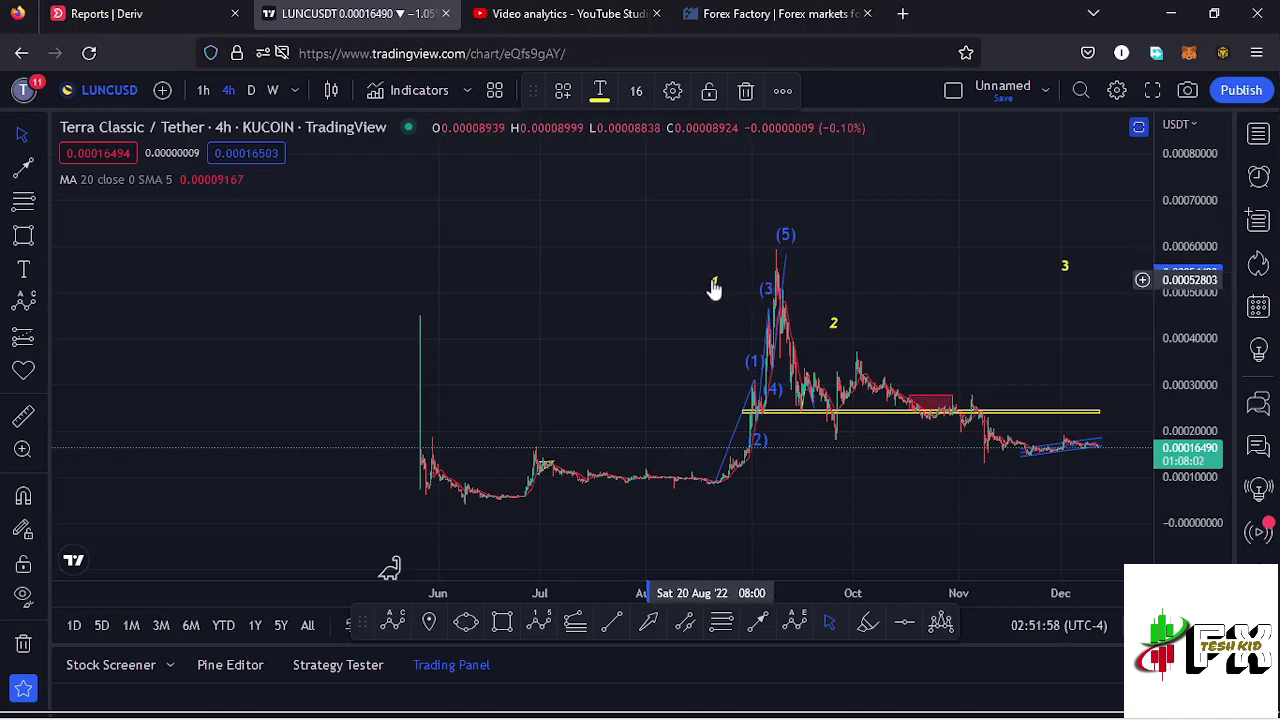
pyautogui.scroll(3, 712, 348)
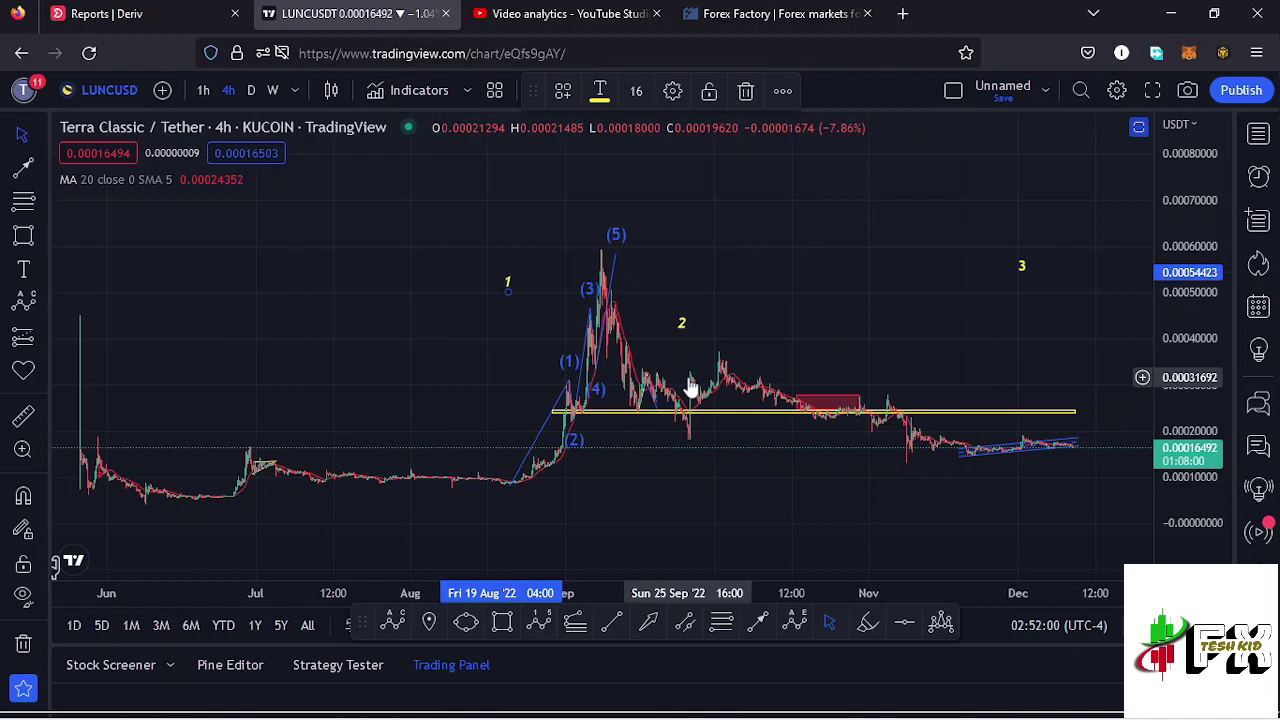
pyautogui.moveTo(807, 314); pyautogui.dragTo(739, 318)
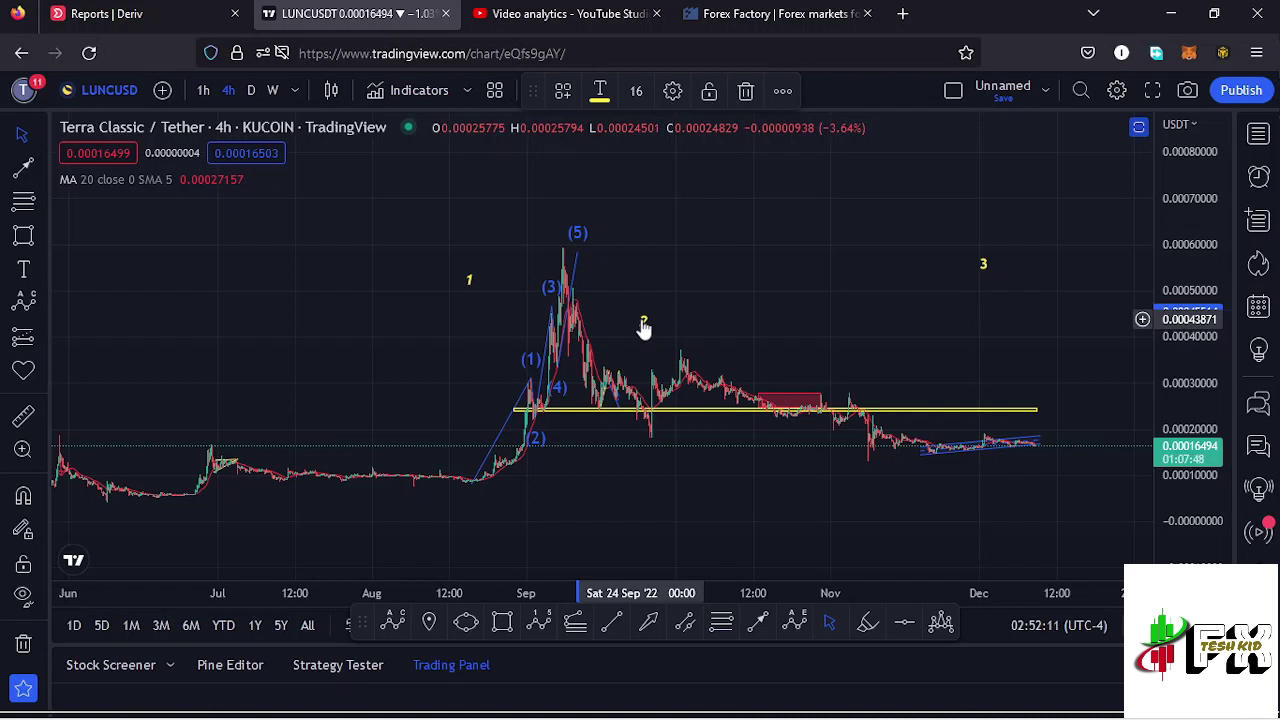
# Draw an ABC correction from the (5) peak through the September low, early-October high and November low
pyautogui.click(527, 345)
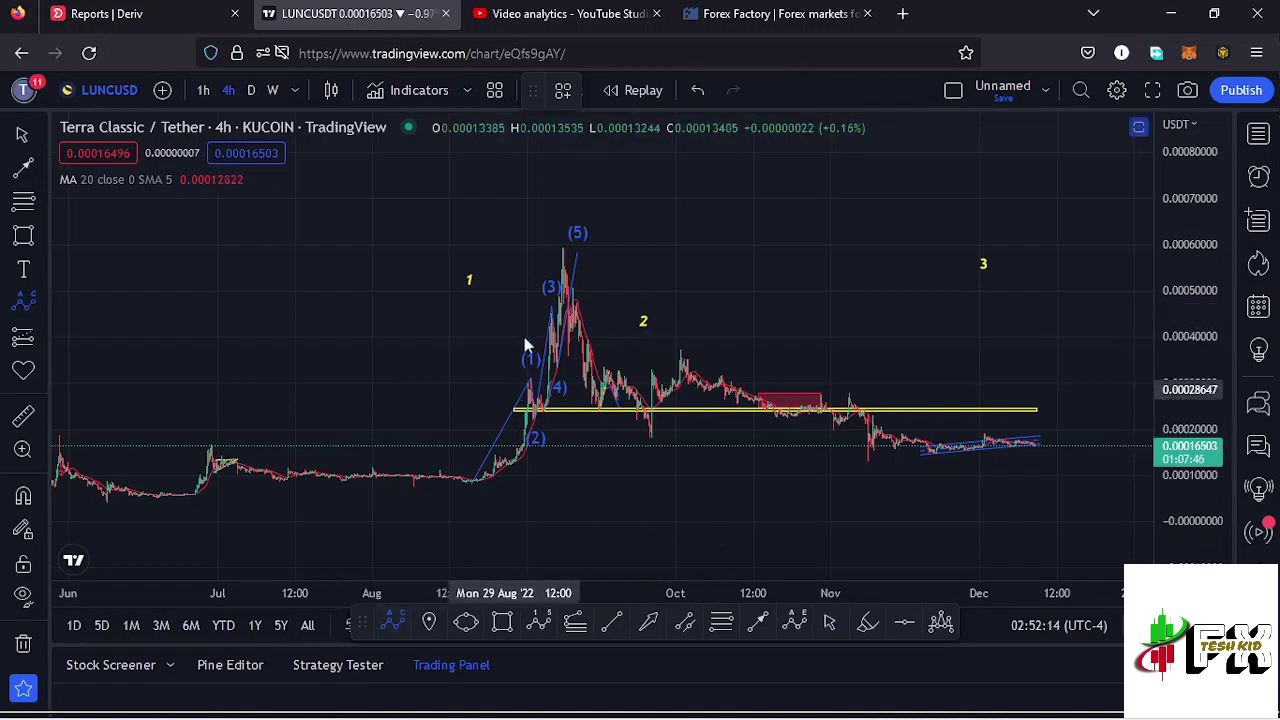
pyautogui.click(562, 258)
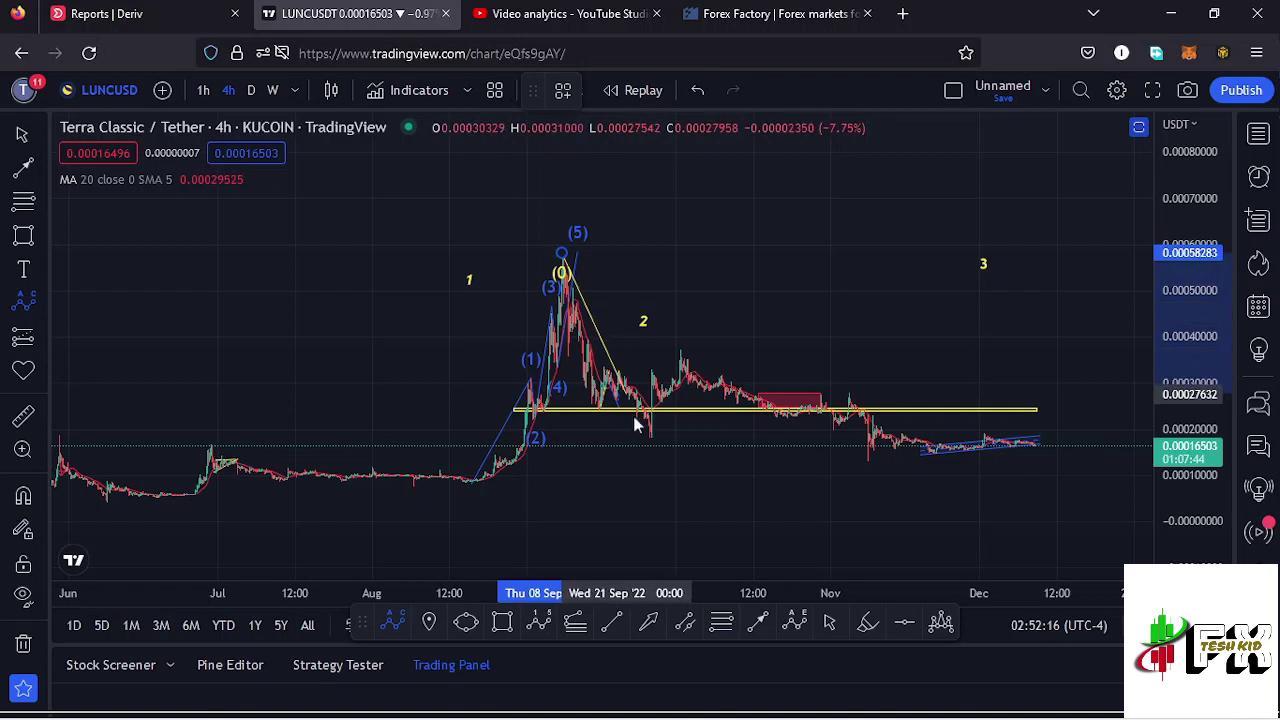
pyautogui.click(647, 438)
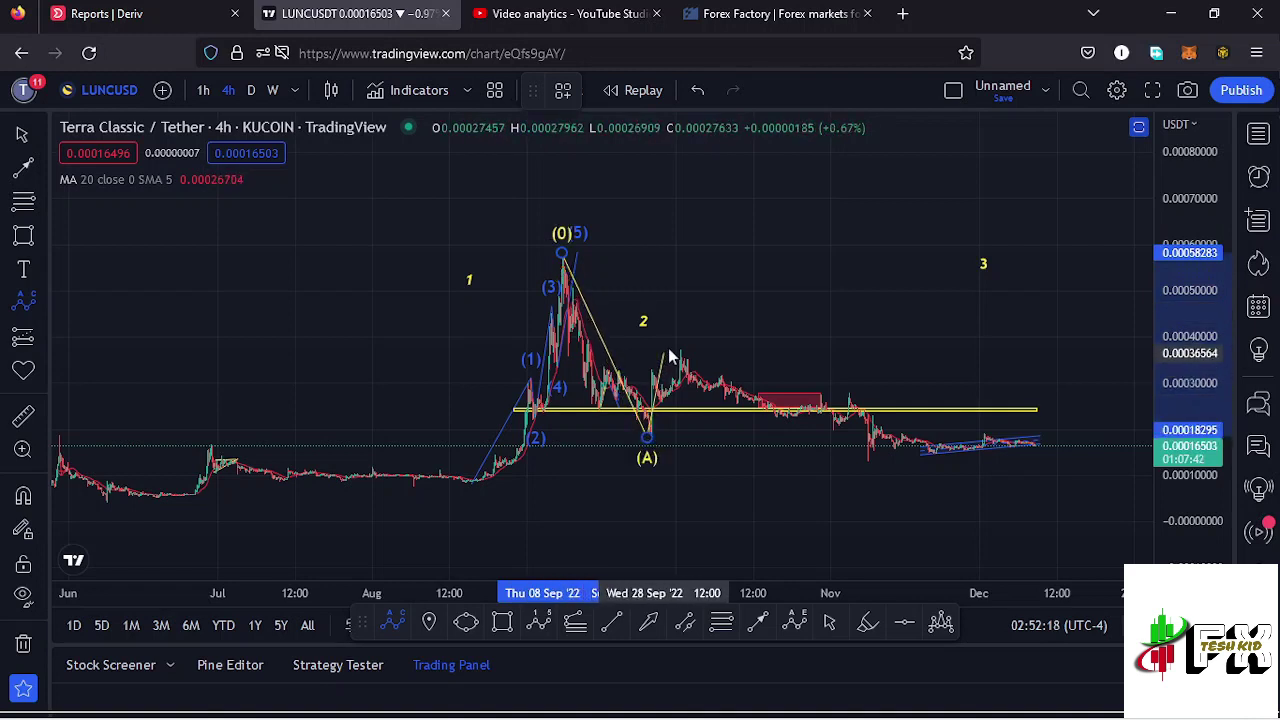
pyautogui.click(689, 350)
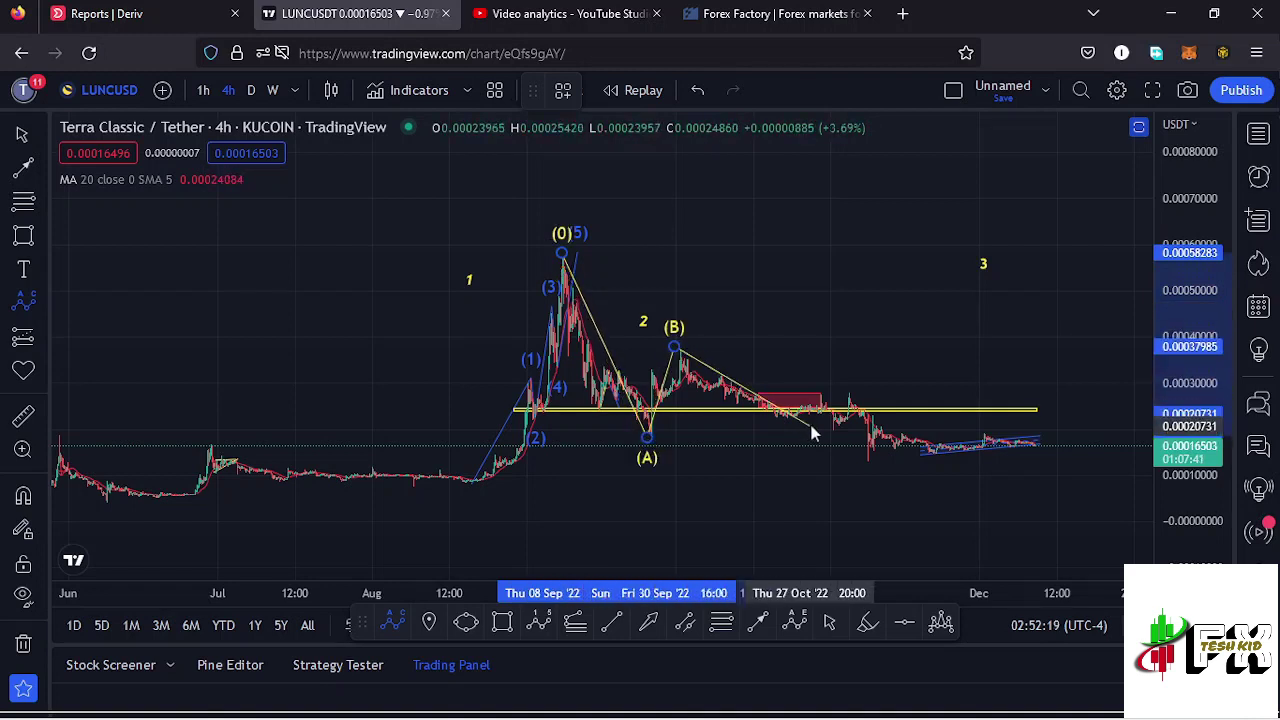
pyautogui.click(868, 464)
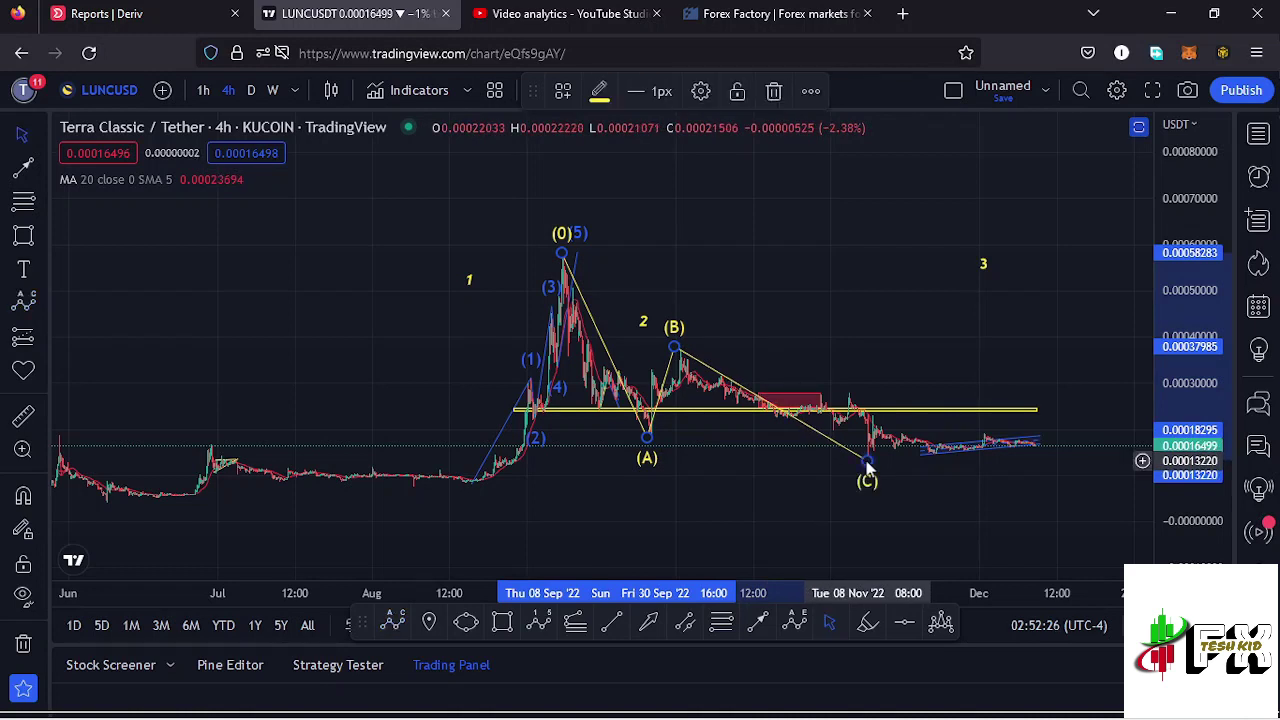
pyautogui.click(913, 480)
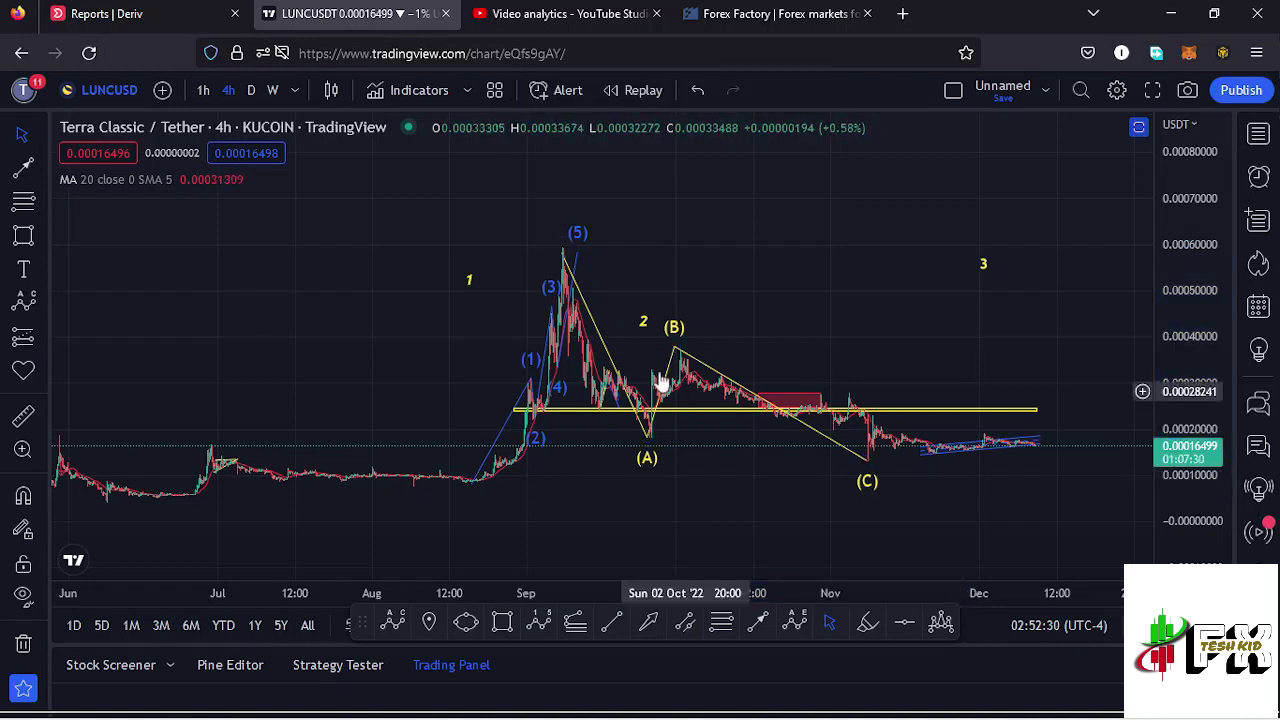
# Nudge the yellow 2 label up and the 3 label left, then recentre the chart
pyautogui.click(644, 327)
pyautogui.moveTo(644, 327)
pyautogui.mouseDown()
pyautogui.moveTo(620, 314)
pyautogui.moveTo(663, 323)
pyautogui.moveTo(643, 322)
pyautogui.mouseUp()
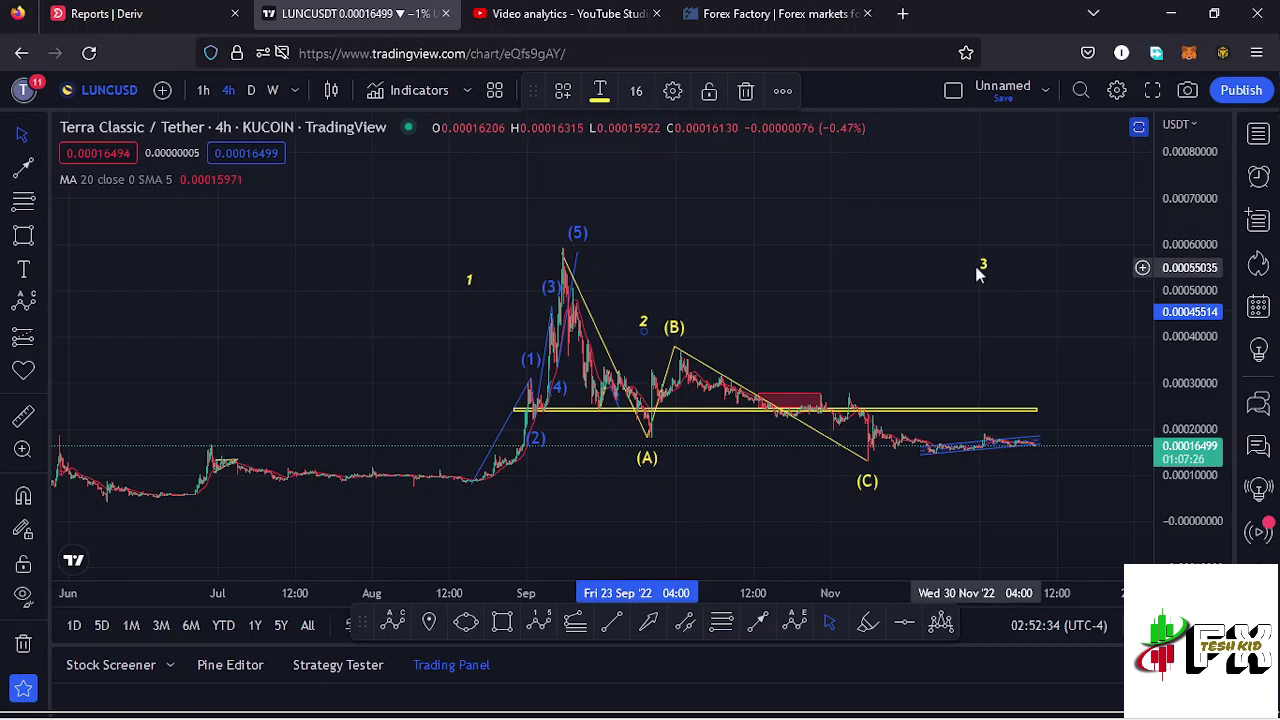
pyautogui.moveTo(986, 266); pyautogui.dragTo(966, 264)
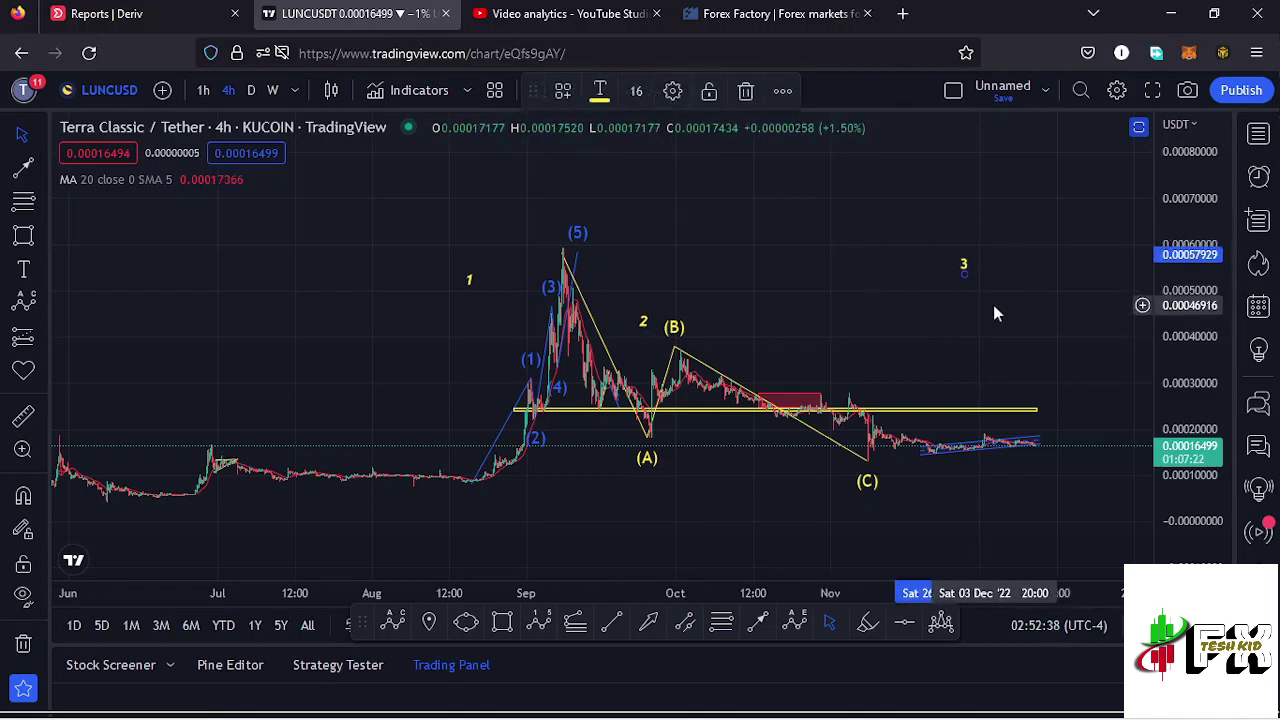
pyautogui.moveTo(993, 306); pyautogui.dragTo(897, 327)
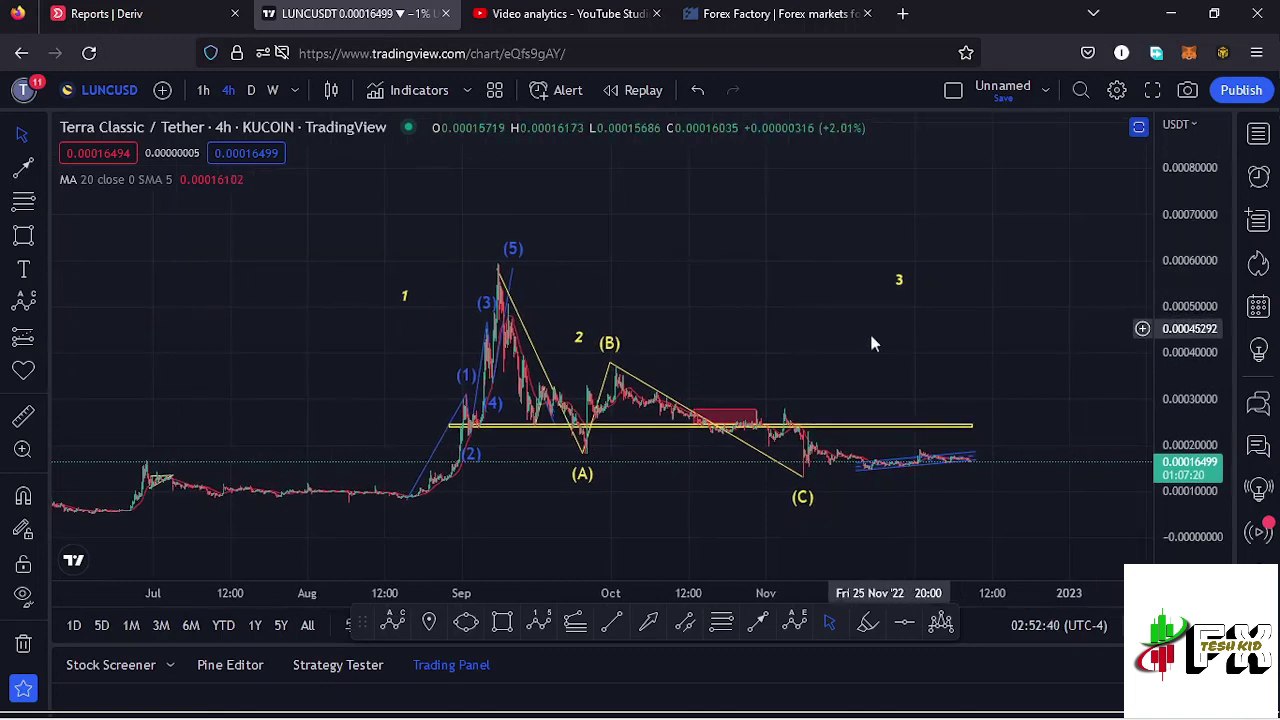
pyautogui.scroll(-2, 880, 355)
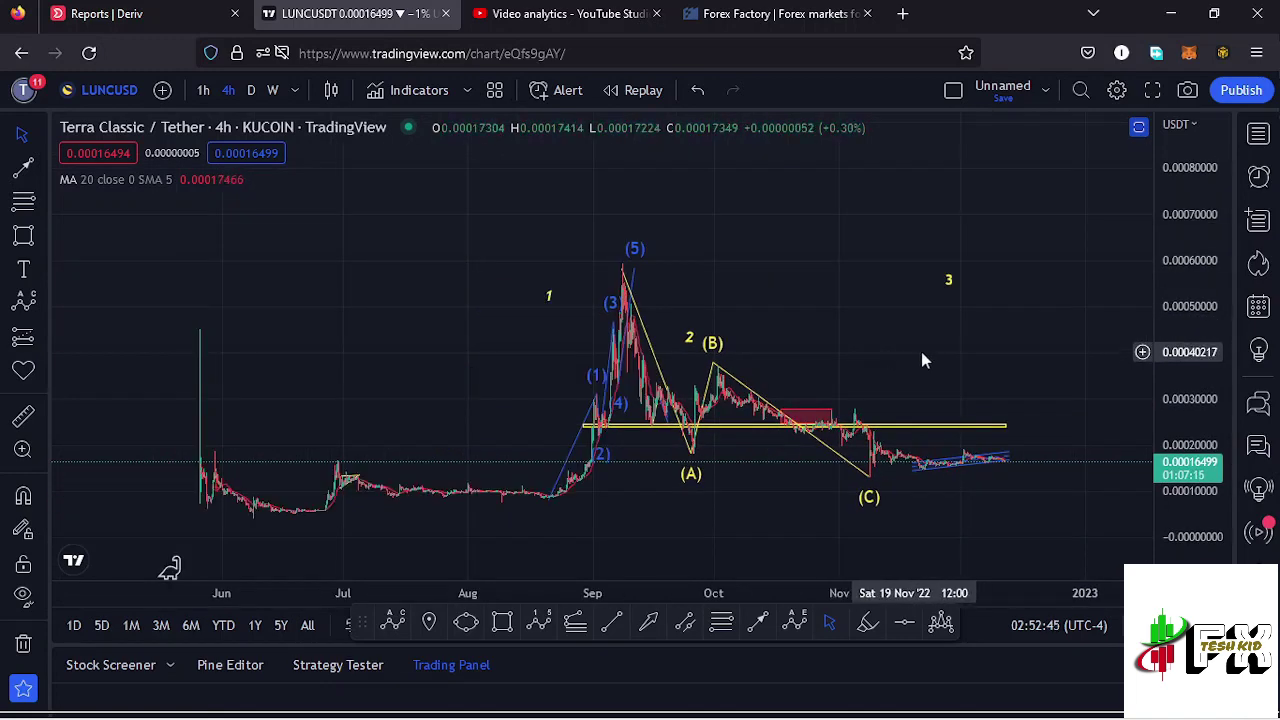
pyautogui.moveTo(957, 330); pyautogui.dragTo(896, 349)
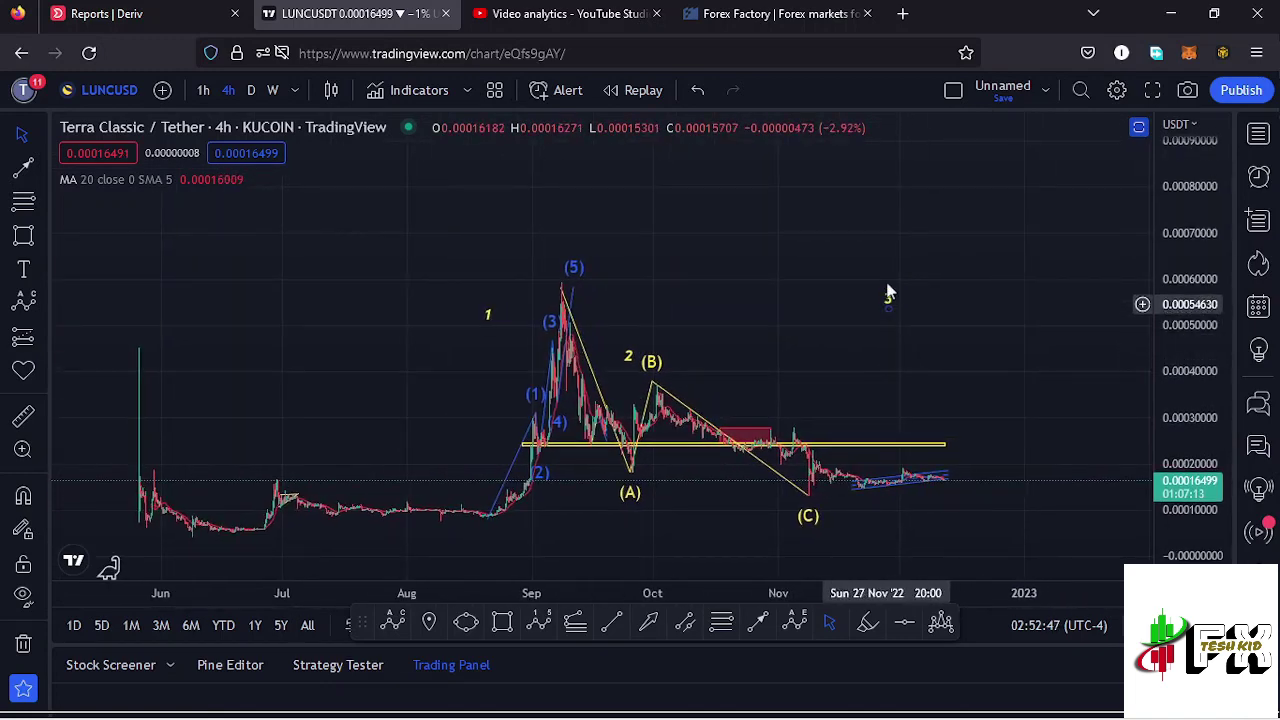
# Draw a Fibonacci extension from the June low through the (5) peak to a third point
pyautogui.click(575, 623)
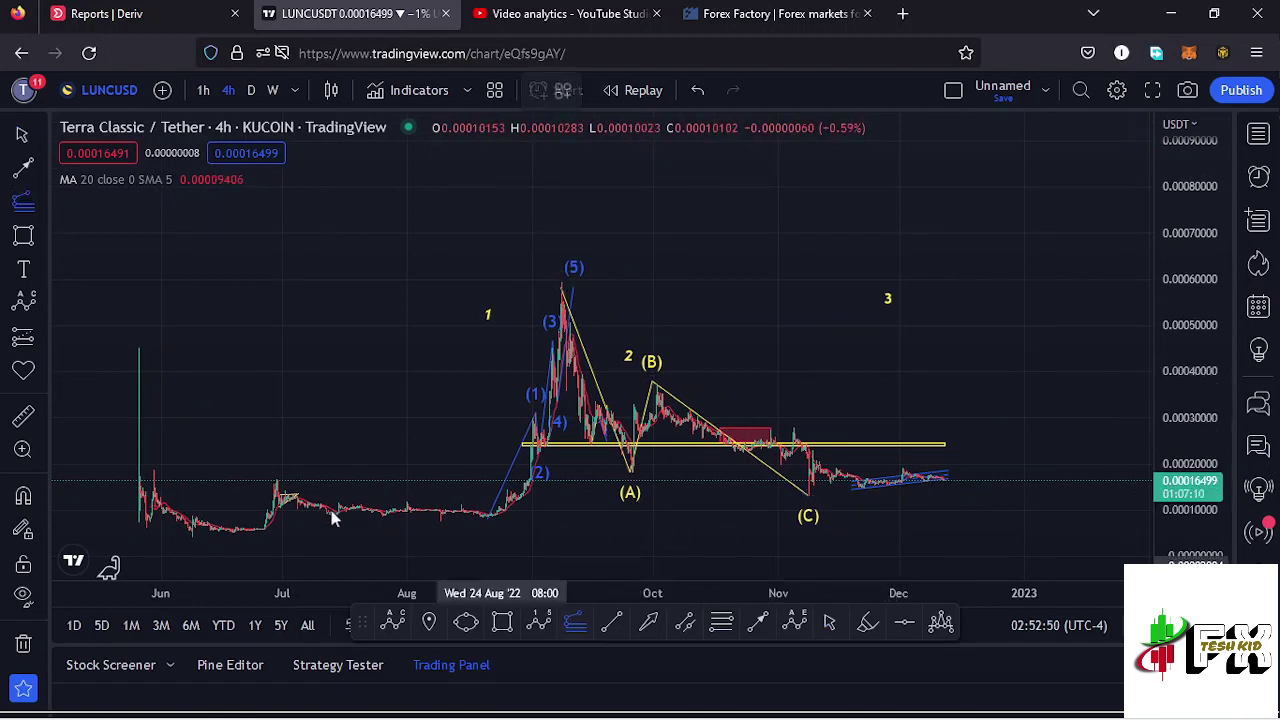
pyautogui.click(192, 536)
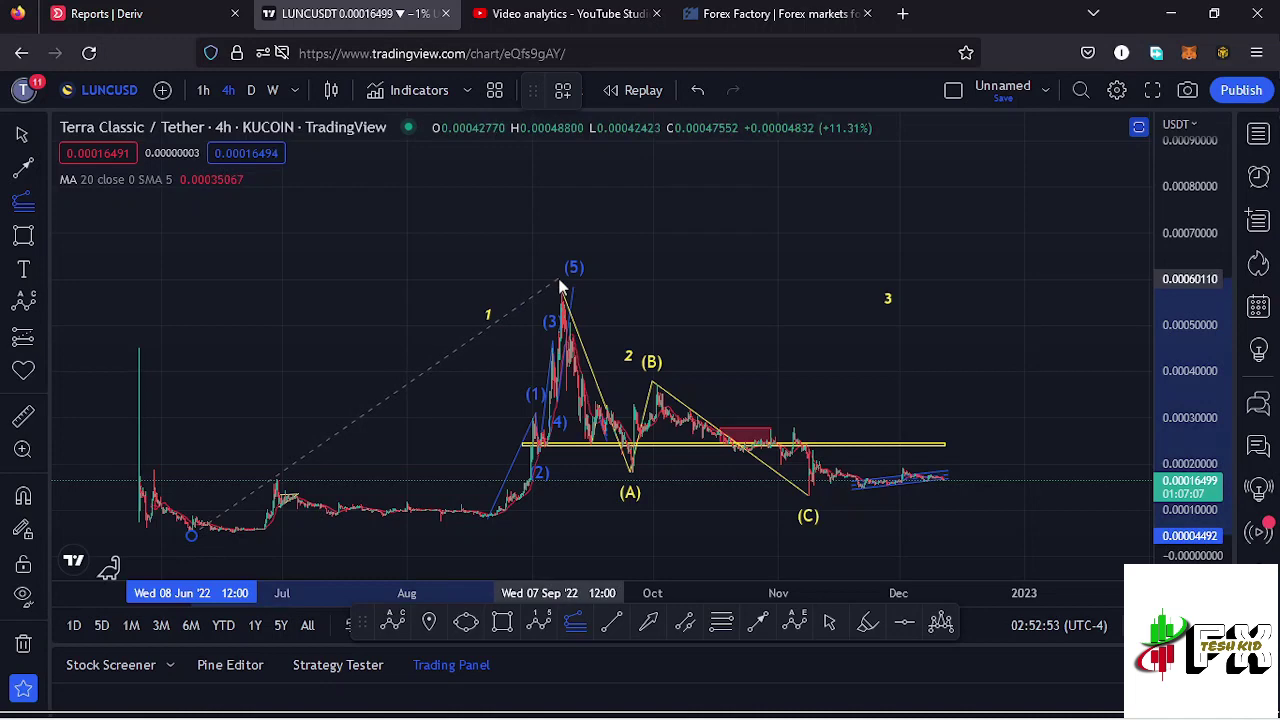
pyautogui.click(560, 286)
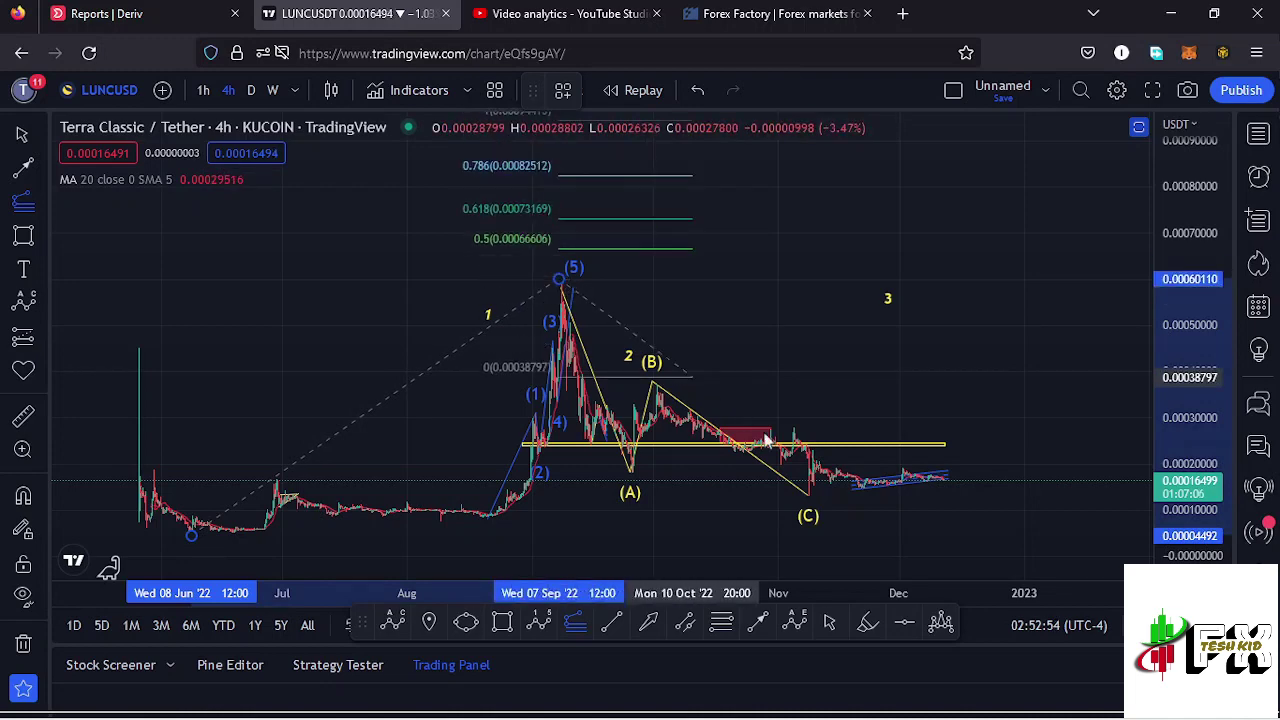
pyautogui.click(1023, 496)
# Compress the price scale to reveal the 1.618 level, reframe, and select the dashed Fib extension
pyautogui.moveTo(1143, 283); pyautogui.dragTo(1139, 303)
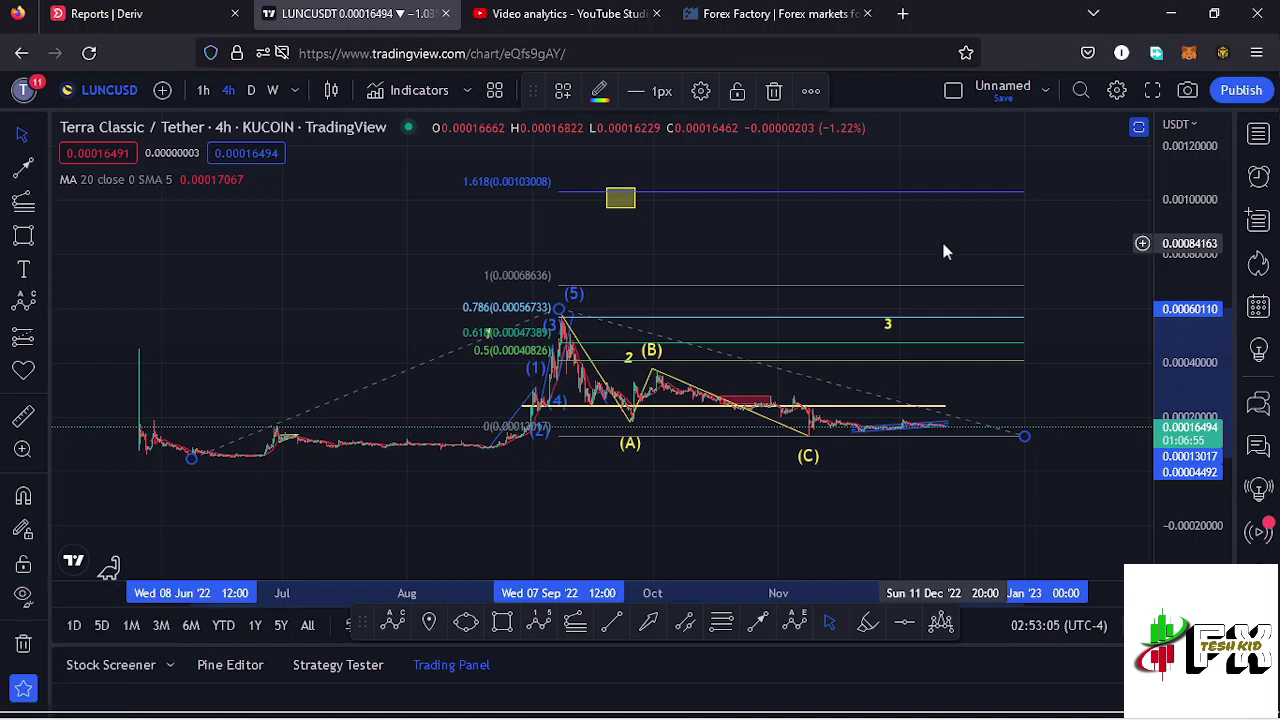
pyautogui.moveTo(945, 250); pyautogui.dragTo(893, 270)
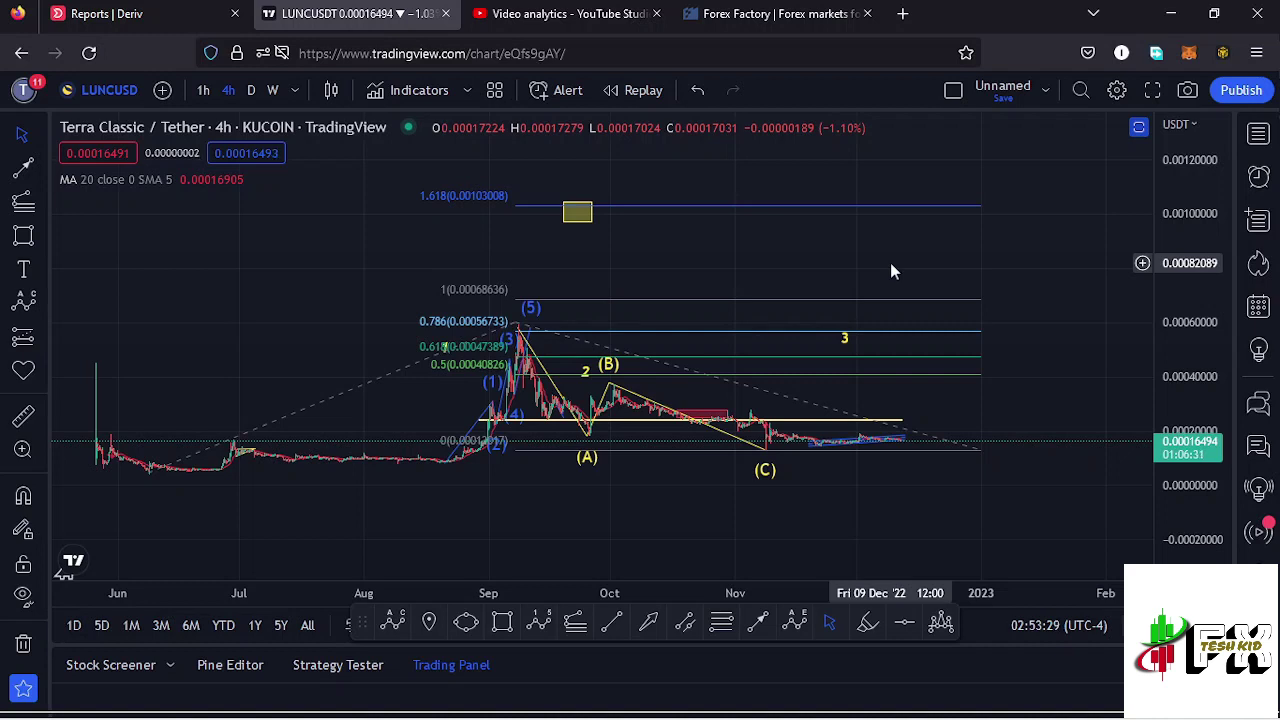
pyautogui.click(980, 451)
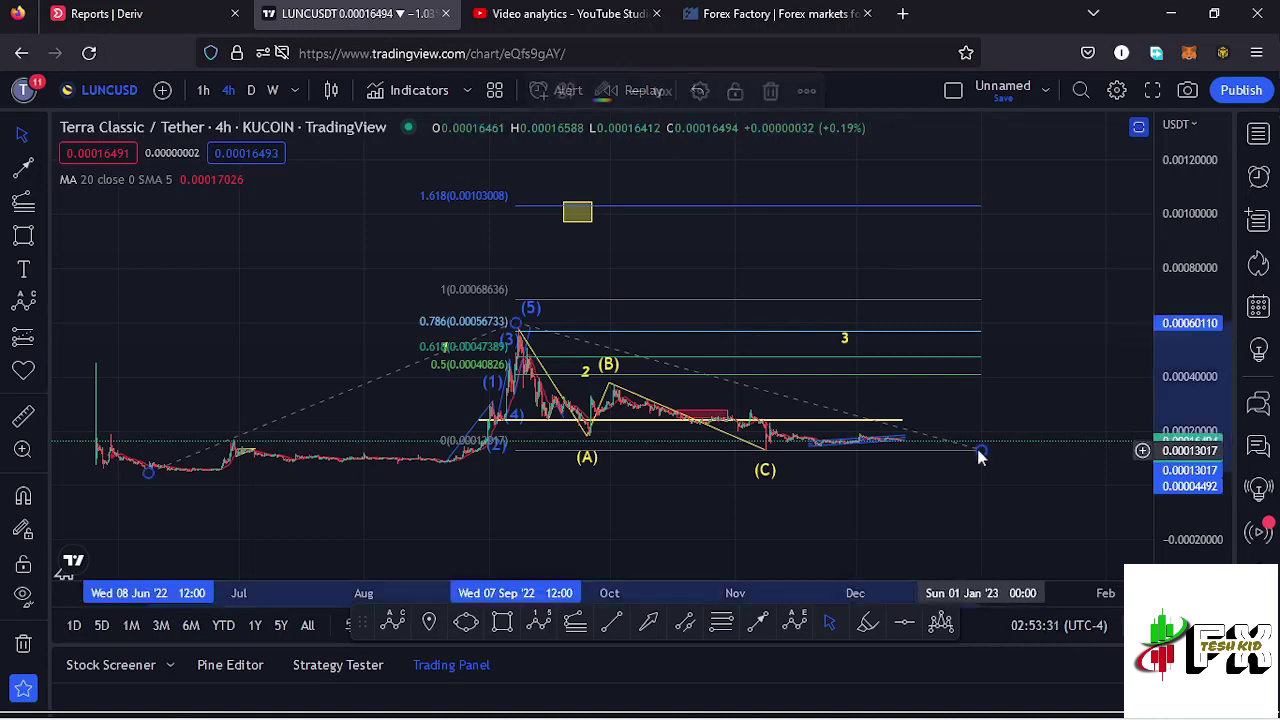
# Delete the Fibonacci extension and stretch the chart vertically
pyautogui.press('Delete')
pyautogui.moveTo(927, 475); pyautogui.dragTo(957, 458)
pyautogui.moveTo(1178, 428); pyautogui.dragTo(1182, 500)
pyautogui.moveTo(1023, 500); pyautogui.dragTo(1043, 367)
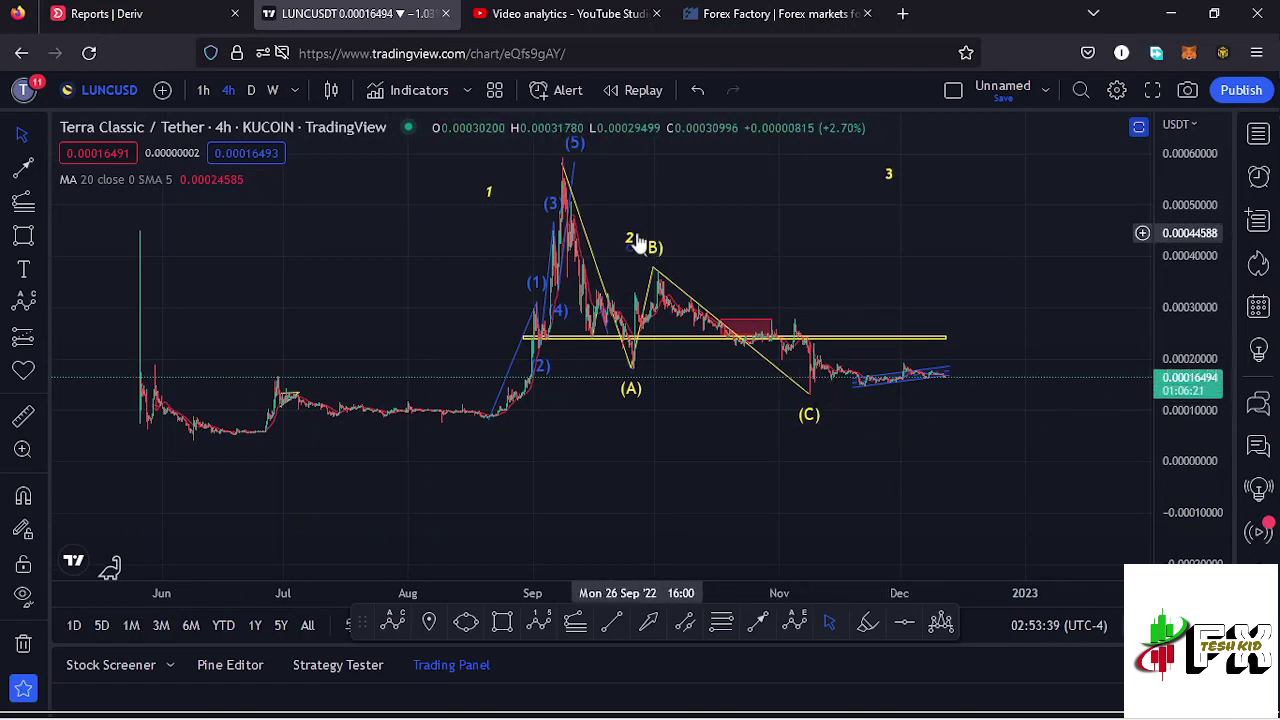
# Move the yellow 3 label down slightly and pan the chart left and down
pyautogui.moveTo(889, 177); pyautogui.dragTo(888, 192)
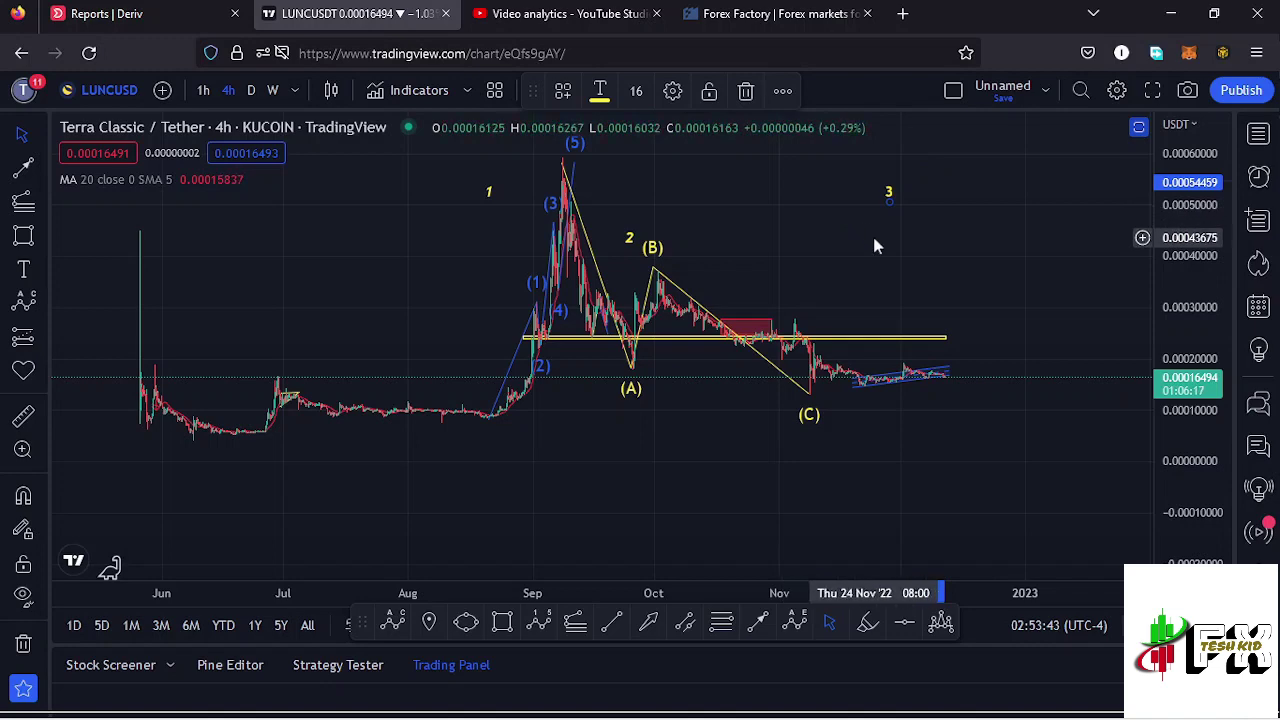
pyautogui.click(918, 246)
pyautogui.moveTo(918, 246); pyautogui.dragTo(761, 315)
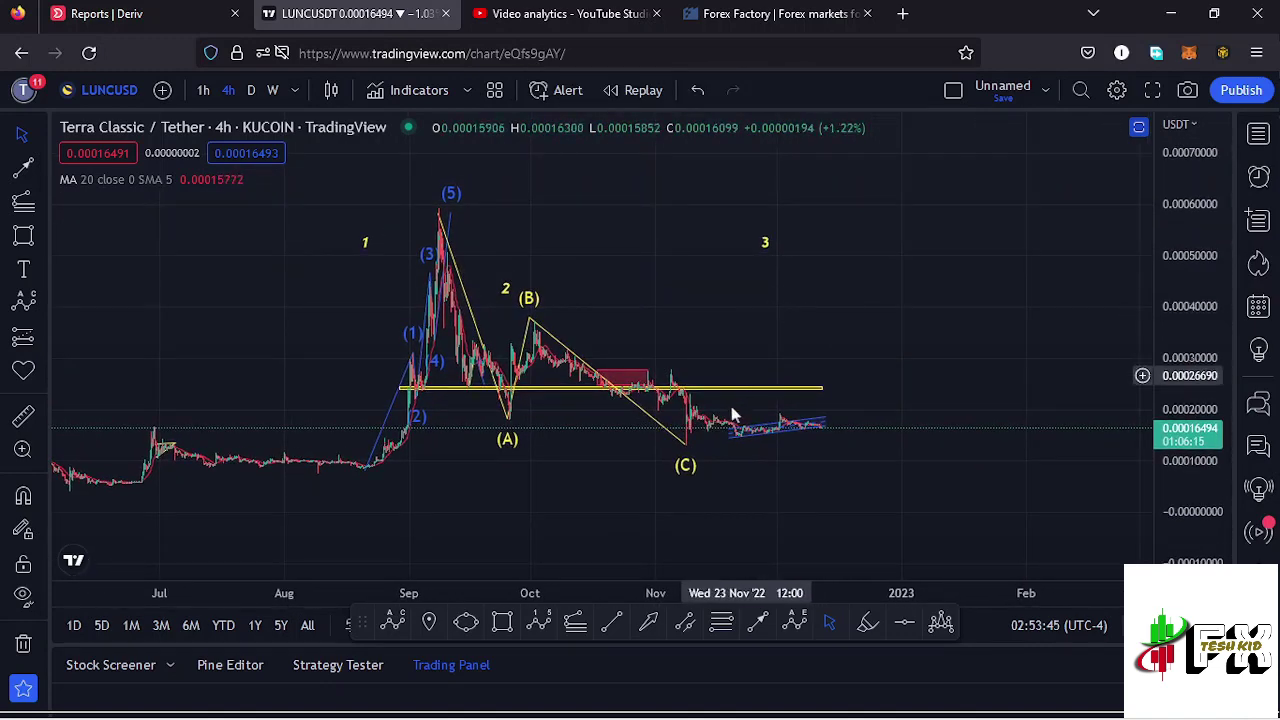
# Draw a red 1-5 impulse from the (C) low peaking near 0.00068514 in February 2023
pyautogui.hotkey('alt', 't')
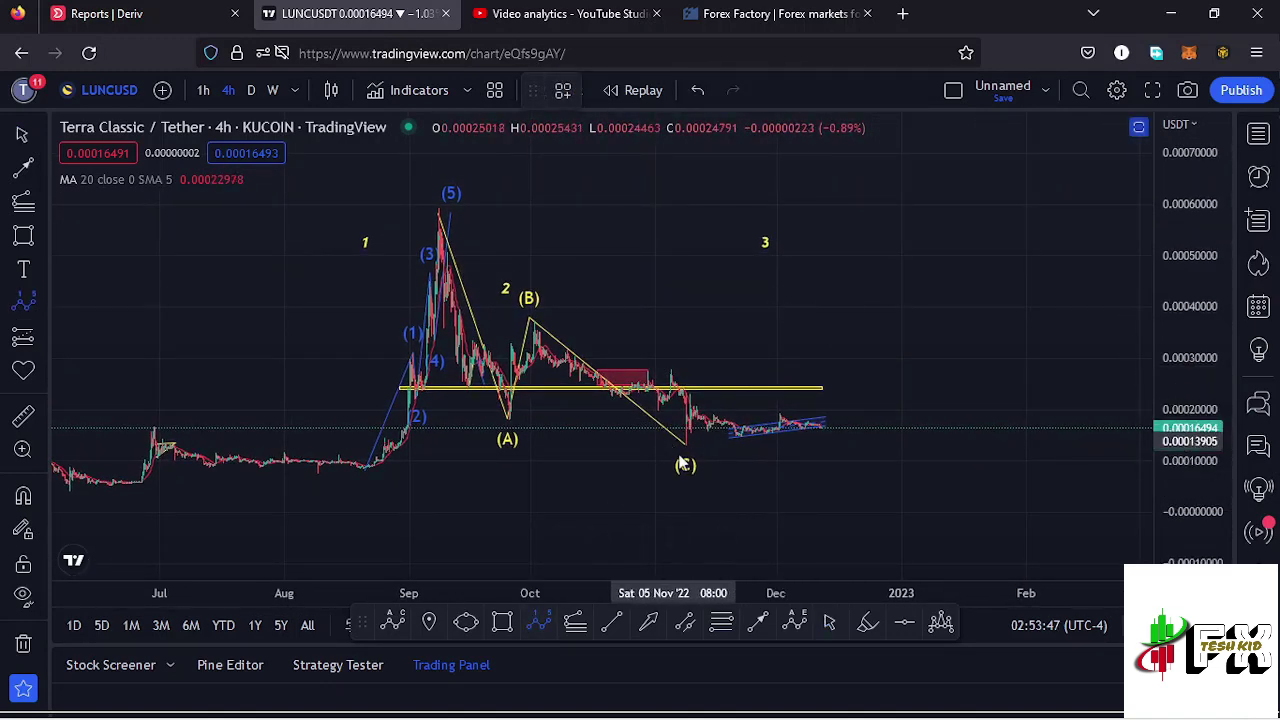
pyautogui.click(684, 443)
pyautogui.click(776, 298)
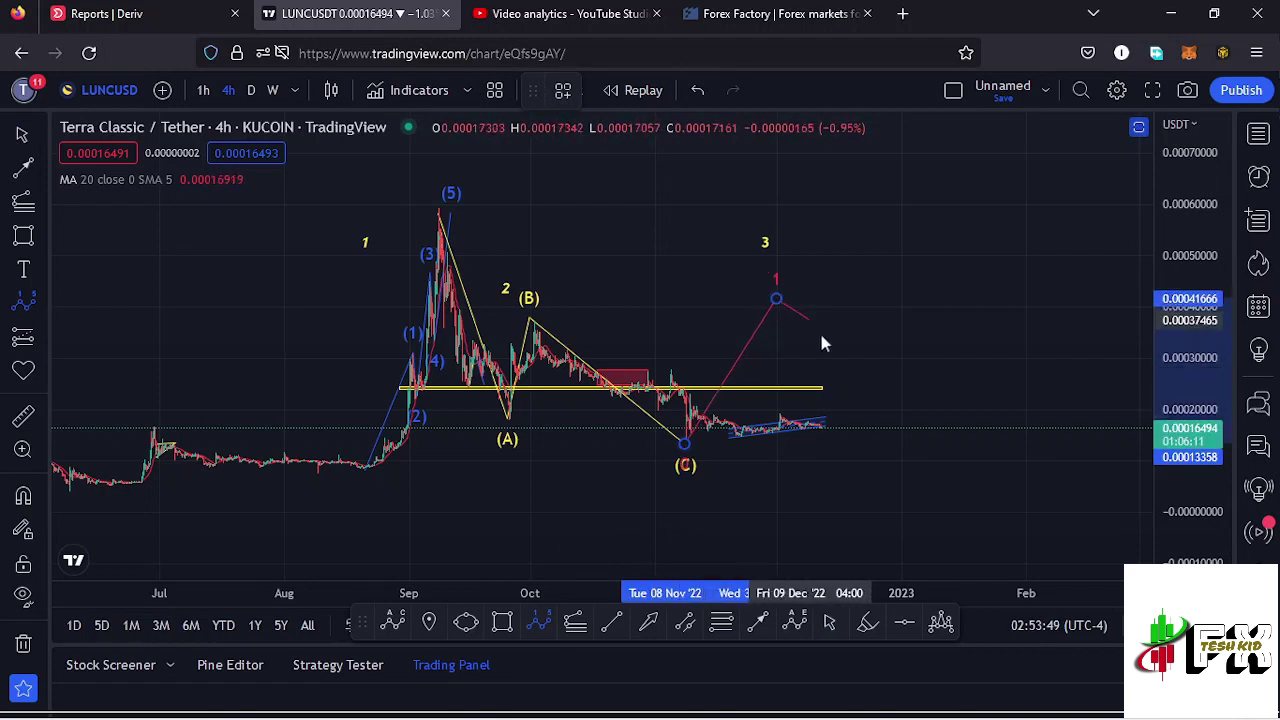
pyautogui.click(833, 347)
pyautogui.click(876, 228)
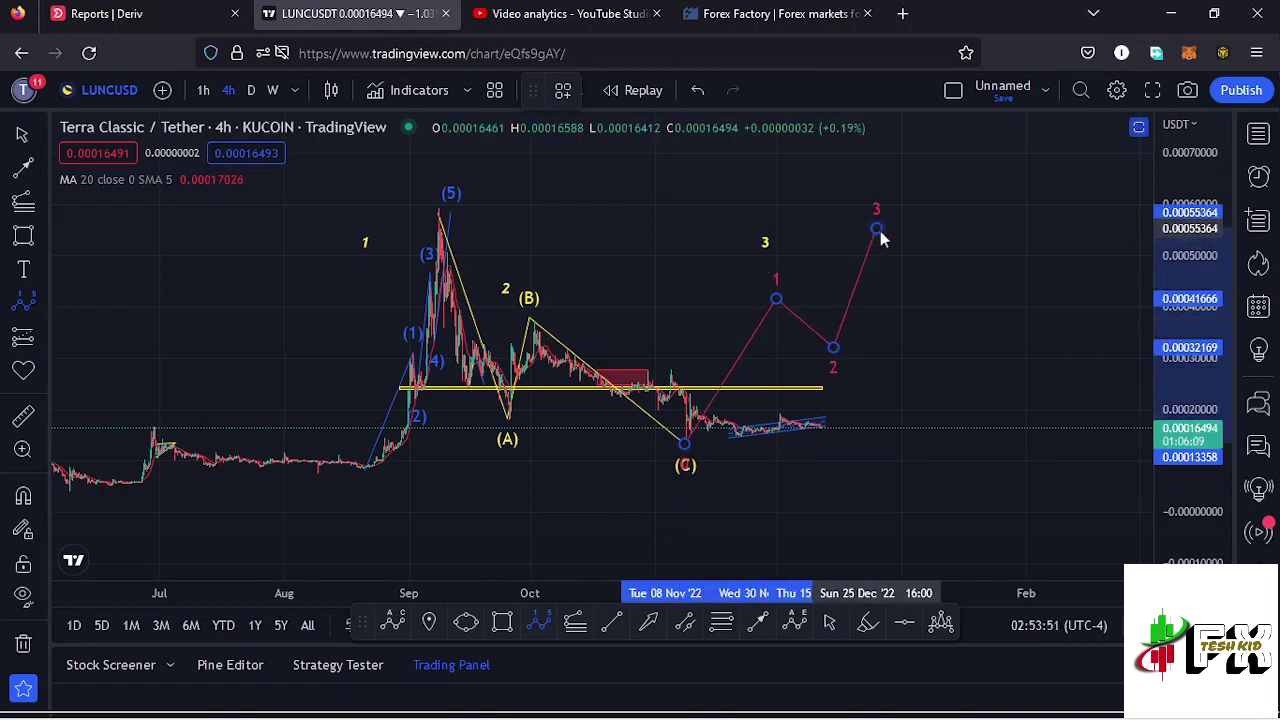
pyautogui.click(930, 282)
pyautogui.click(1028, 160)
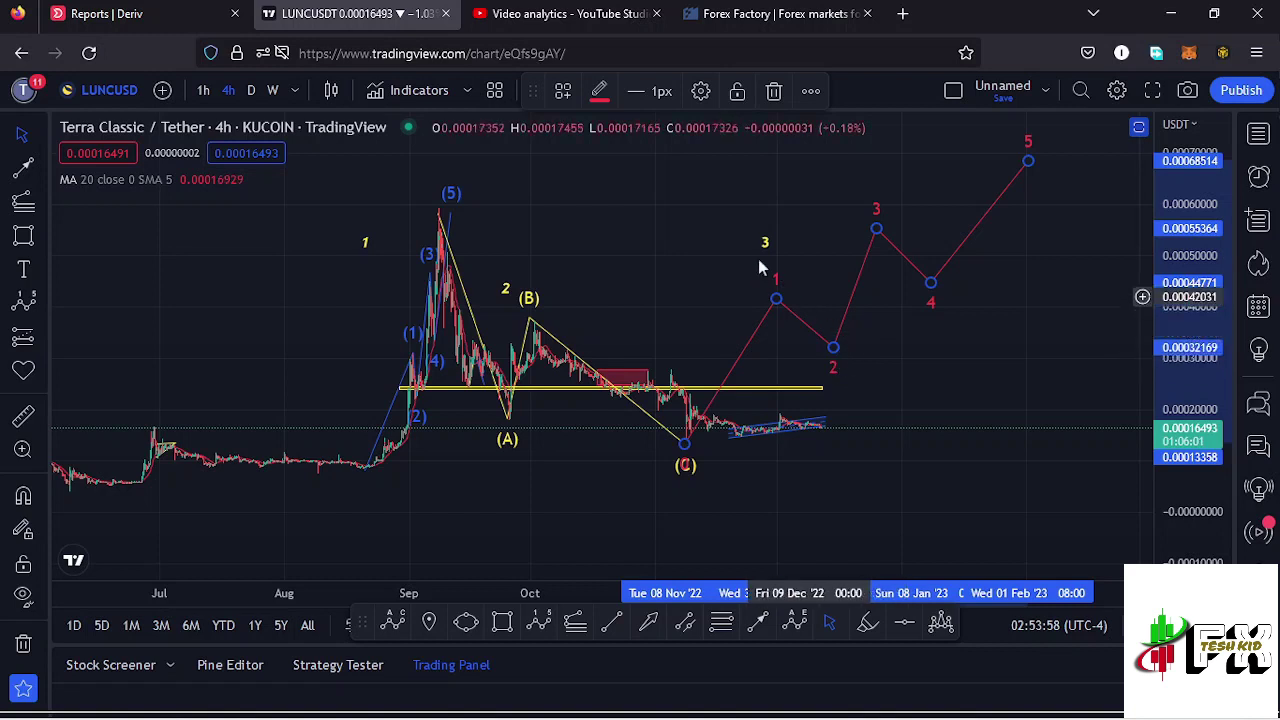
pyautogui.moveTo(770, 245); pyautogui.dragTo(779, 240)
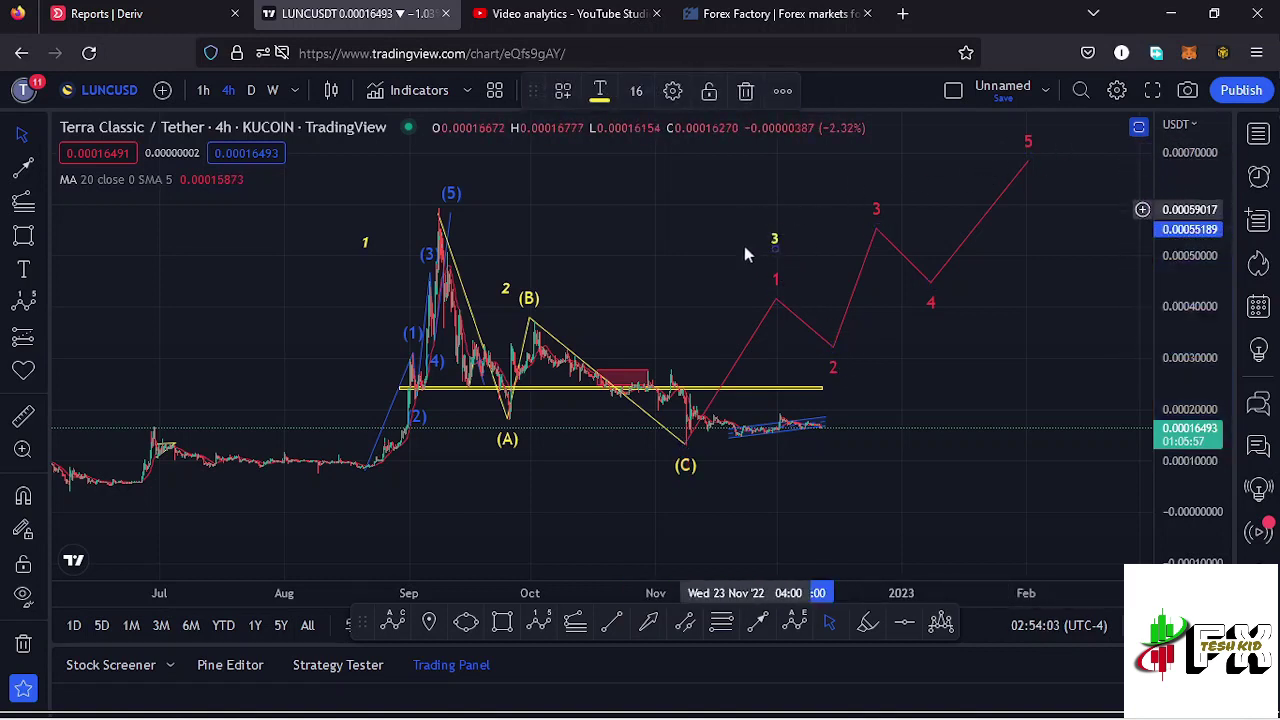
# Zoom in around the (C) low and latest candles, stretching the price scale so the channel looks taller
pyautogui.click(900, 393)
pyautogui.scroll(3, 1185, 397)
pyautogui.scroll(2, 1185, 397)
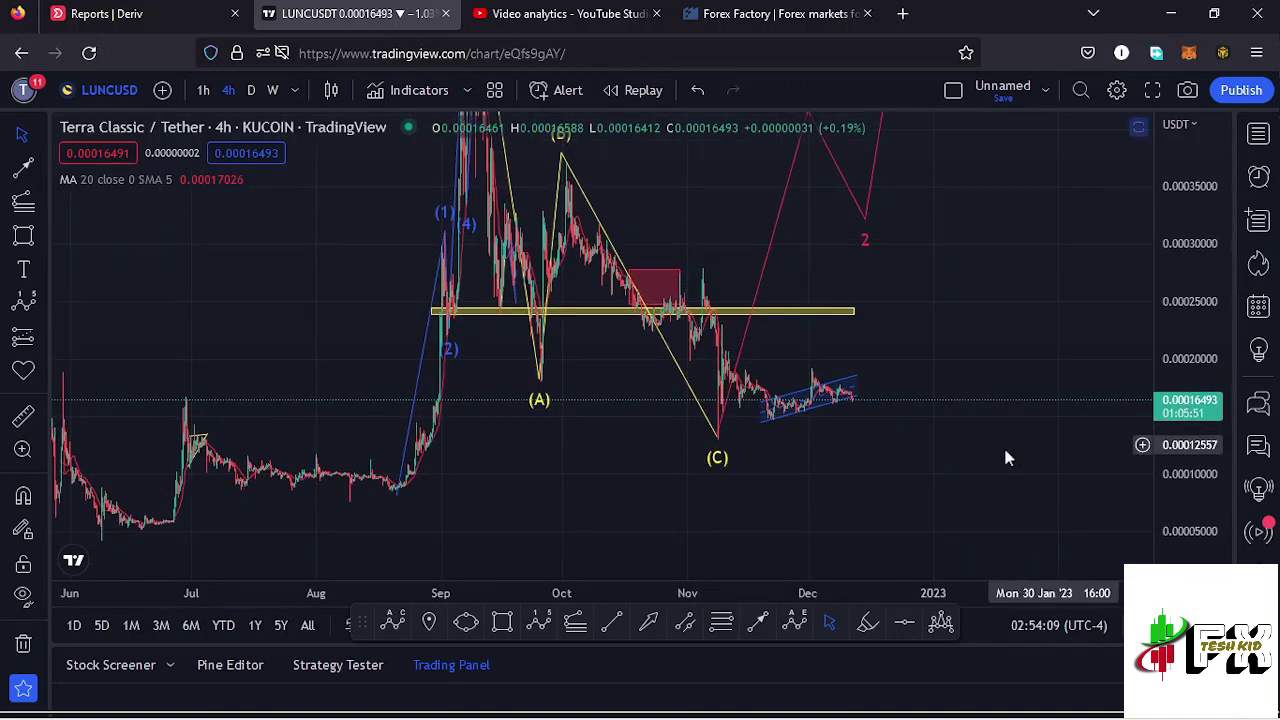
pyautogui.scroll(4, 1003, 444)
pyautogui.moveTo(577, 468); pyautogui.dragTo(889, 411)
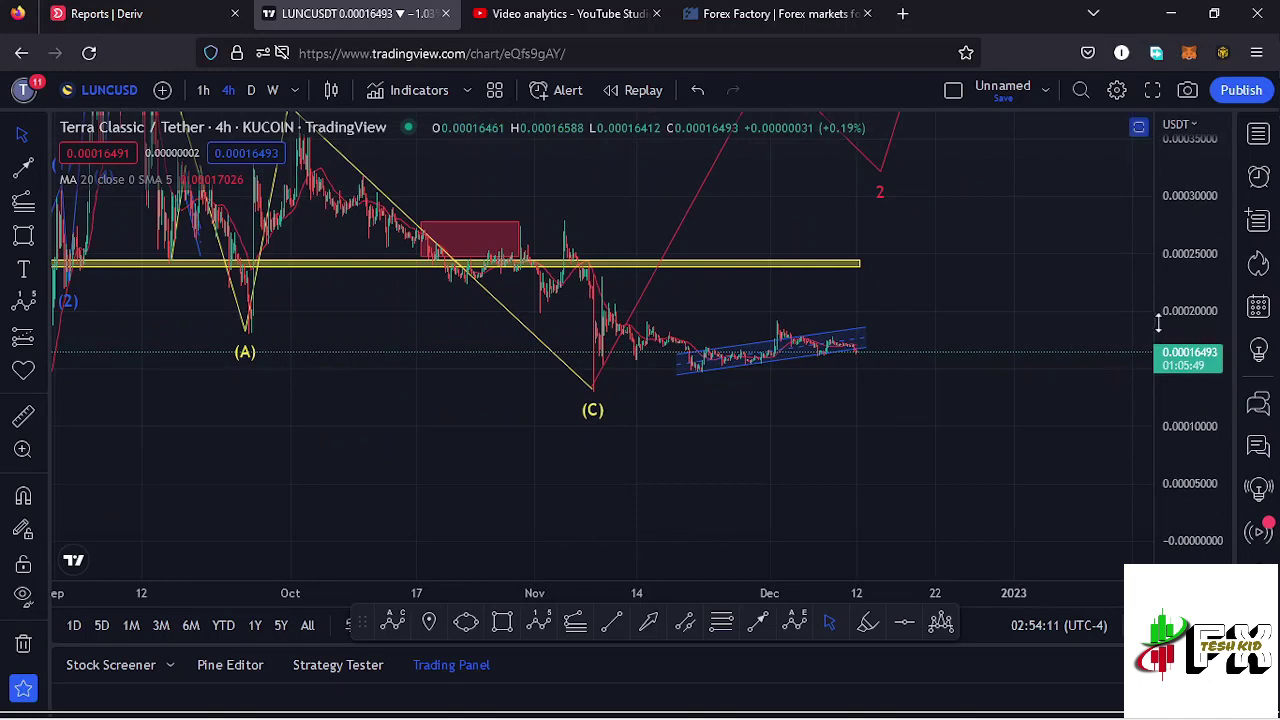
pyautogui.scroll(5, 1199, 370)
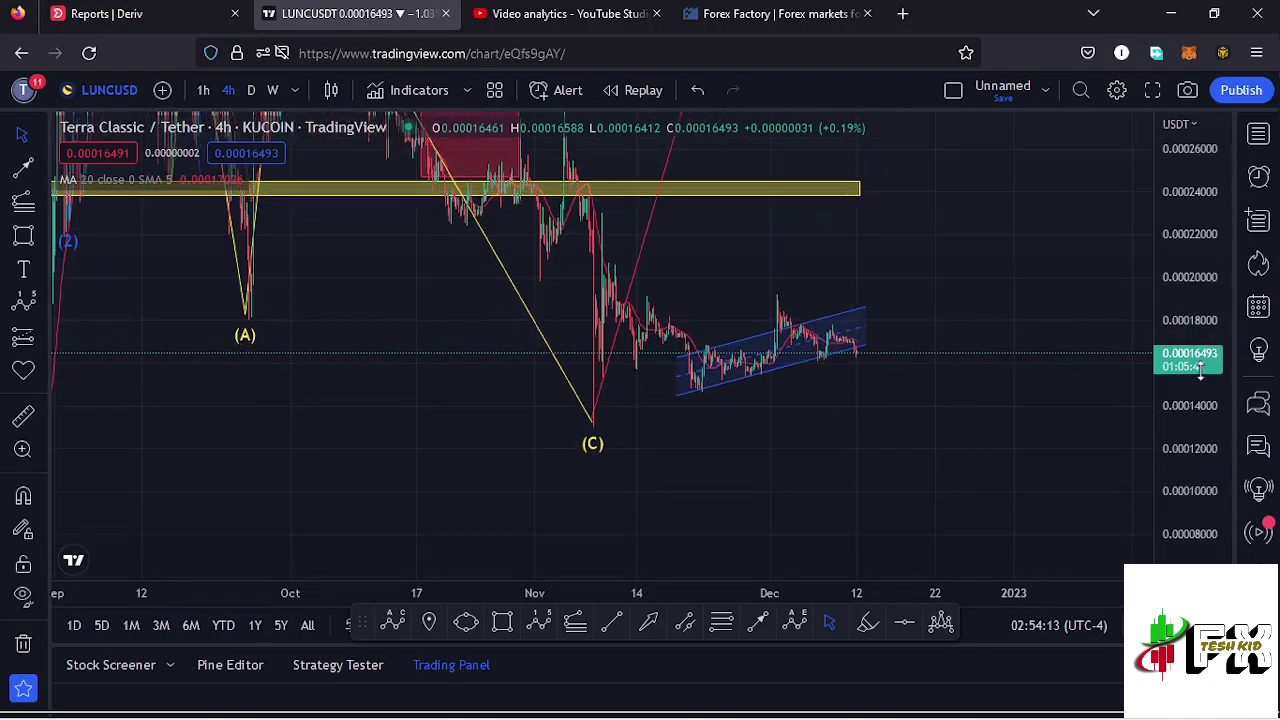
pyautogui.scroll(3, 754, 443)
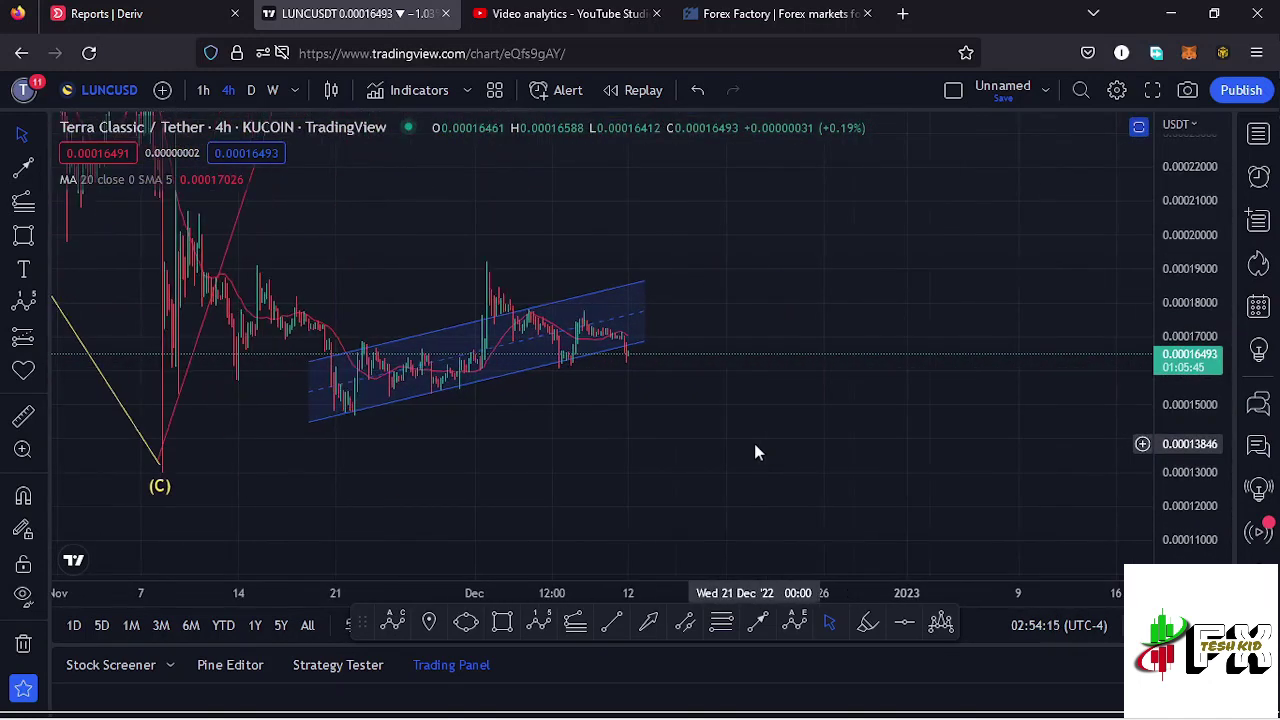
pyautogui.moveTo(584, 450); pyautogui.dragTo(845, 454)
pyautogui.scroll(3, 800, 465)
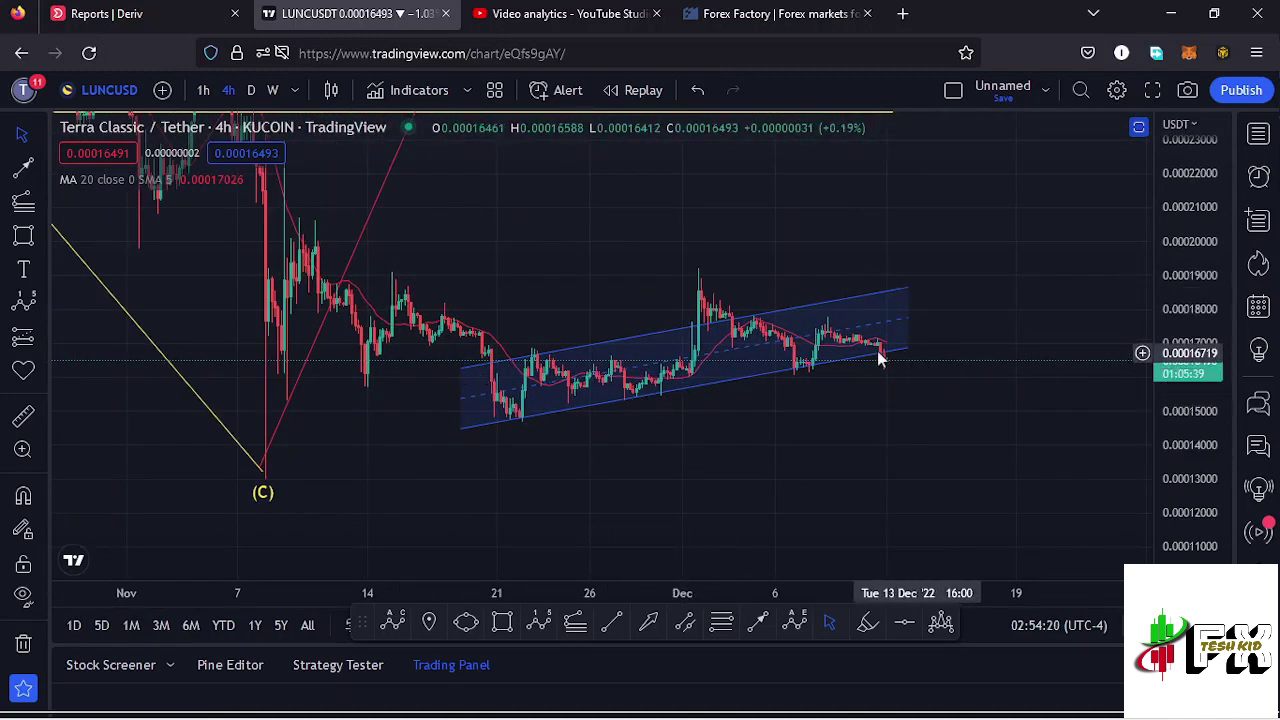
pyautogui.scroll(2, 746, 368)
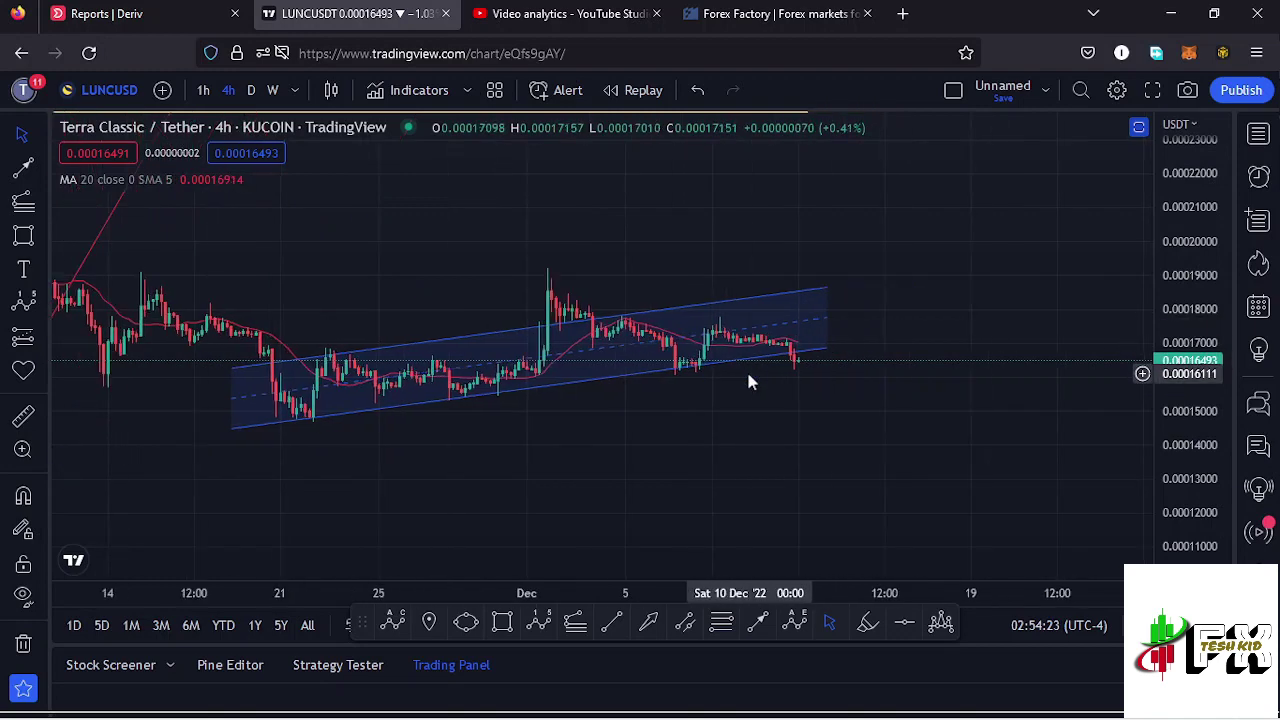
pyautogui.scroll(1, 823, 431)
pyautogui.moveTo(823, 431); pyautogui.dragTo(934, 362)
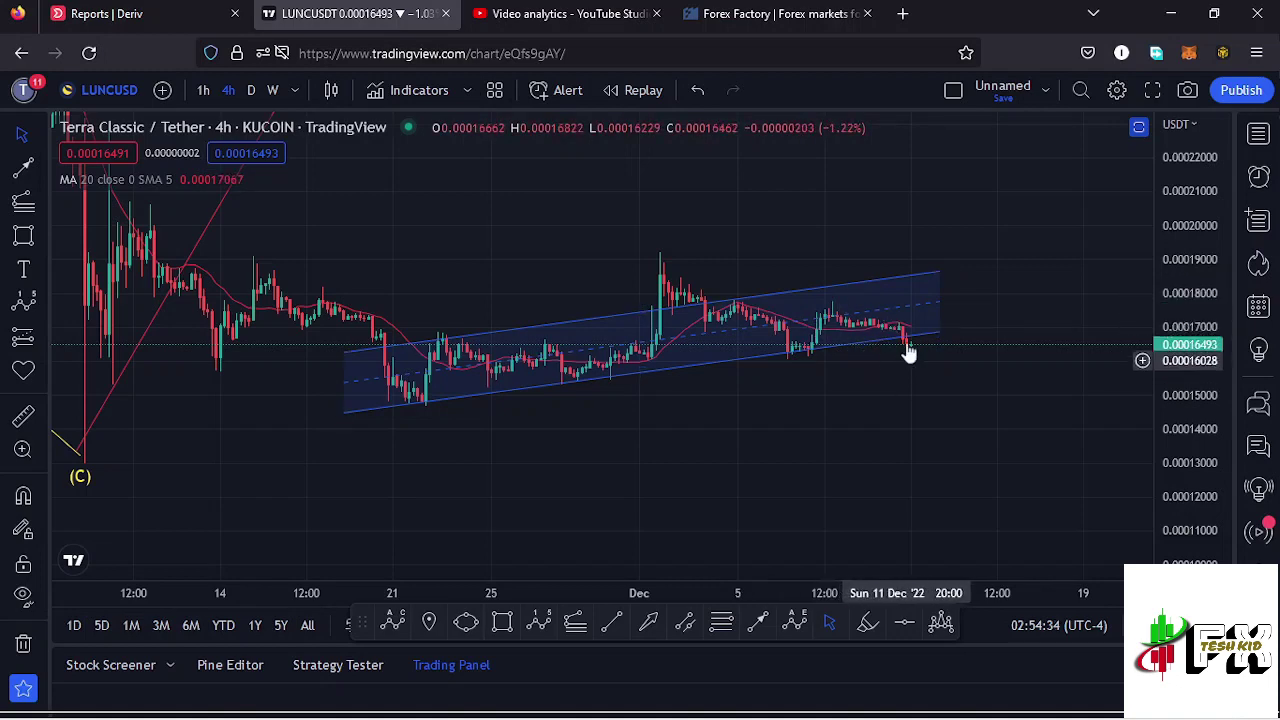
pyautogui.moveTo(1188, 362); pyautogui.dragTo(1188, 380)
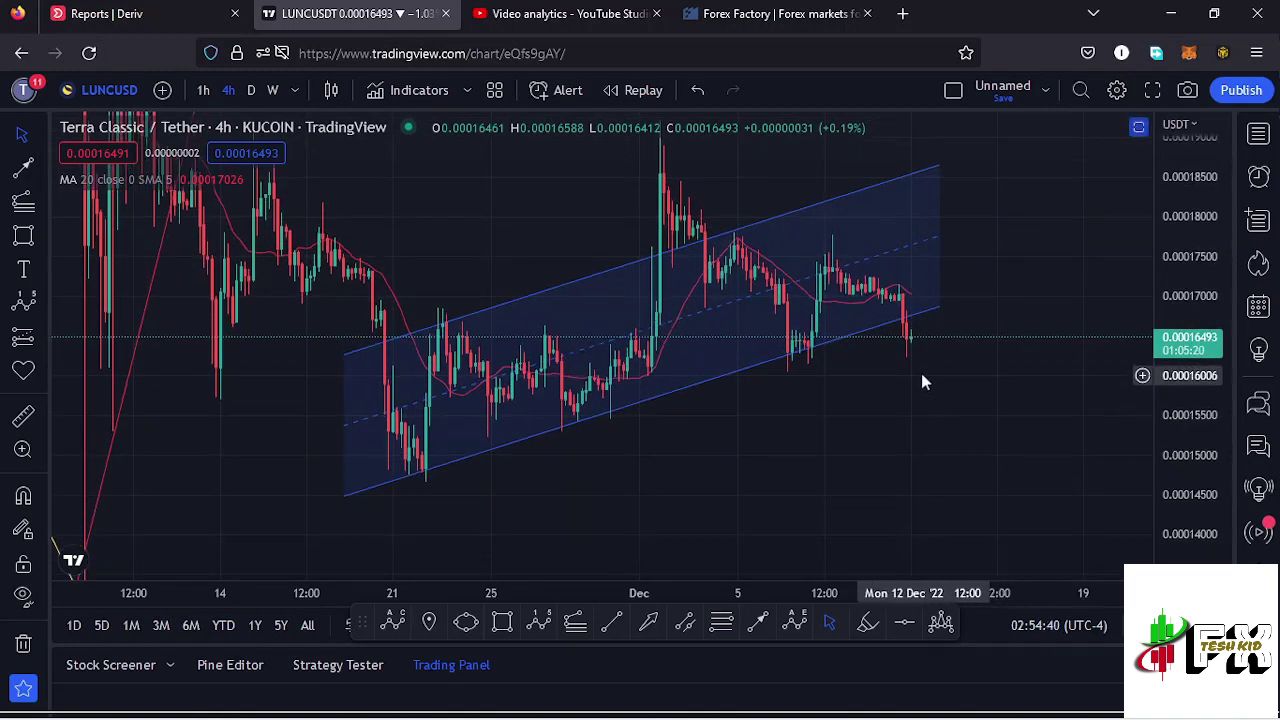
# Draw a short yellow up arrow to the channel's lower edge, then a long down arrow below it
pyautogui.click(759, 622)
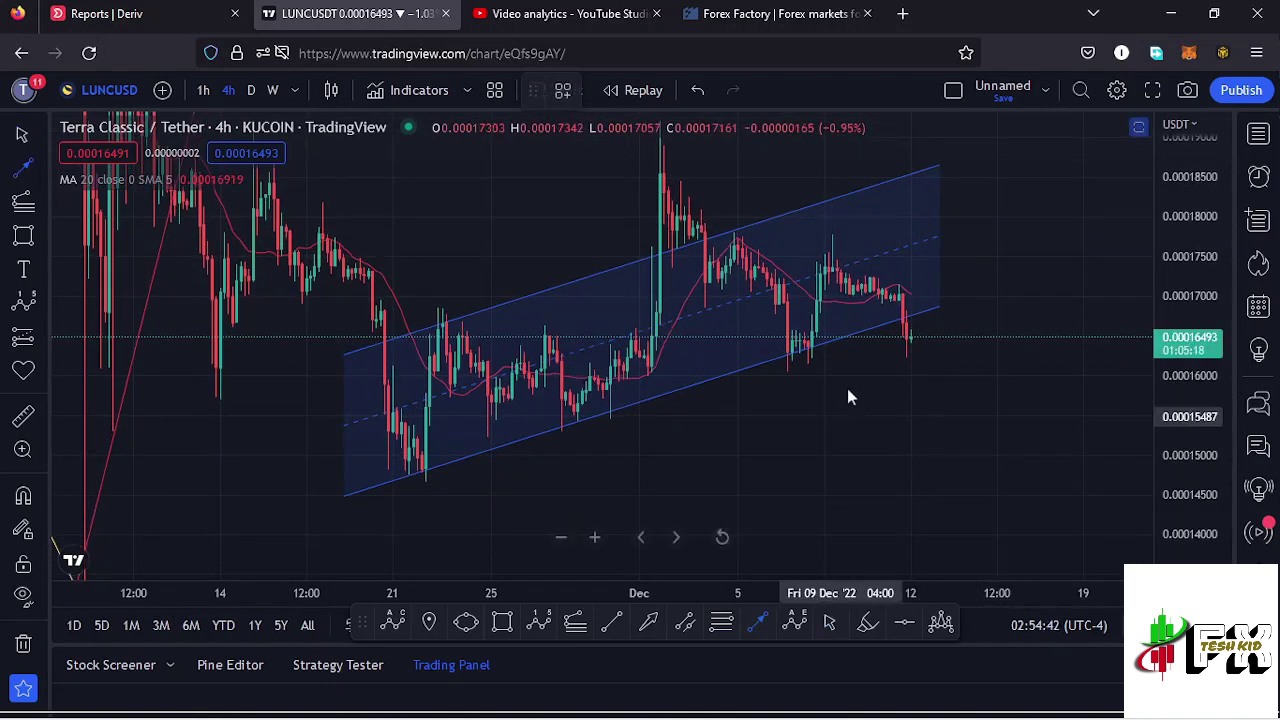
pyautogui.click(932, 314)
pyautogui.click(758, 624)
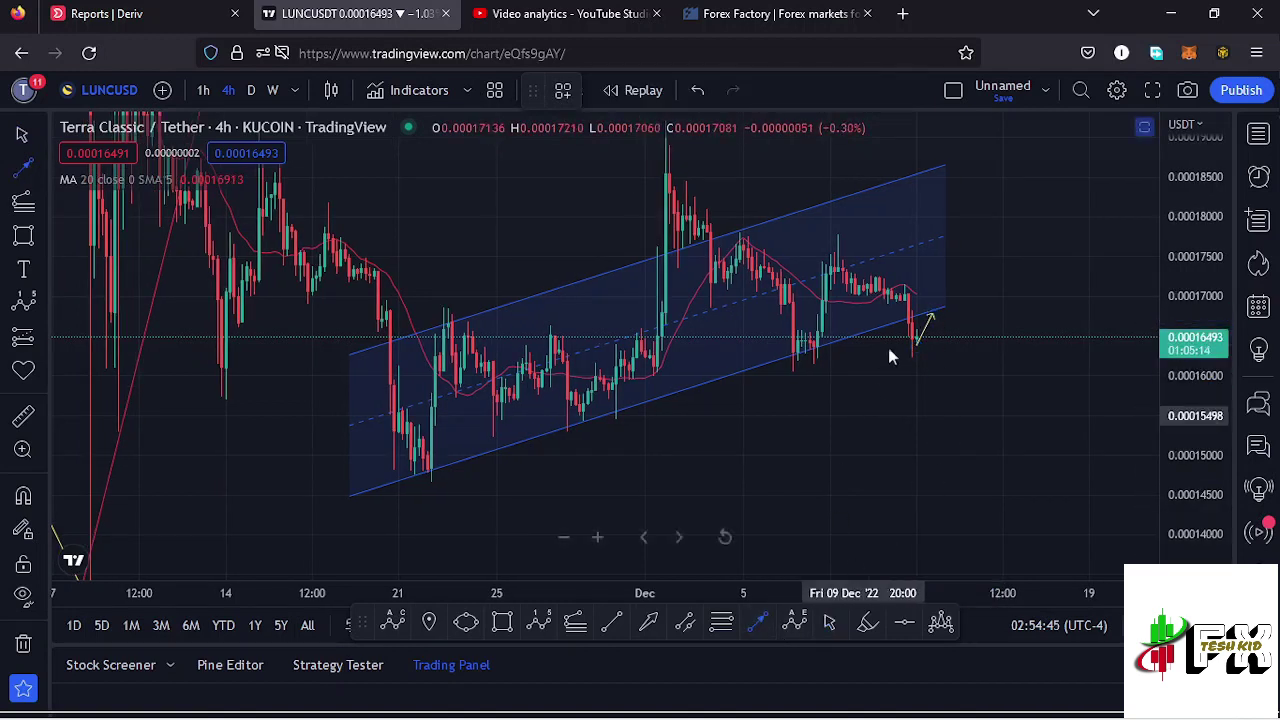
pyautogui.click(933, 319)
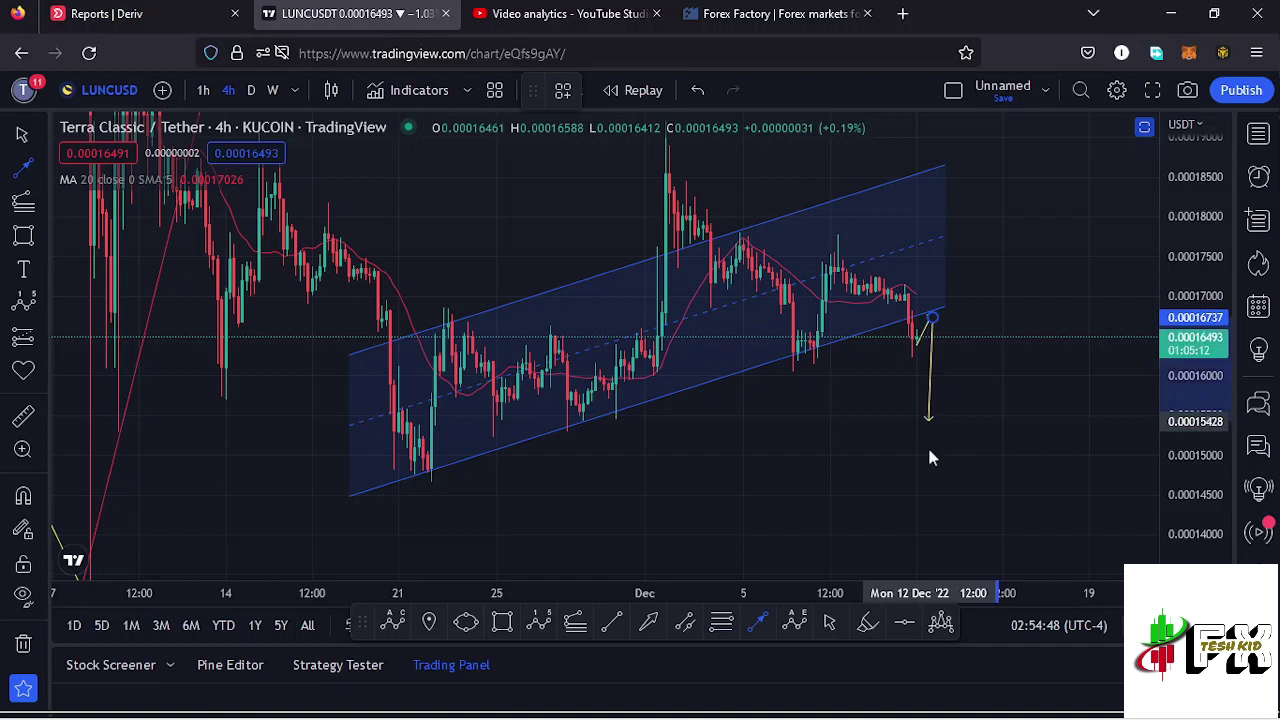
pyautogui.click(932, 485)
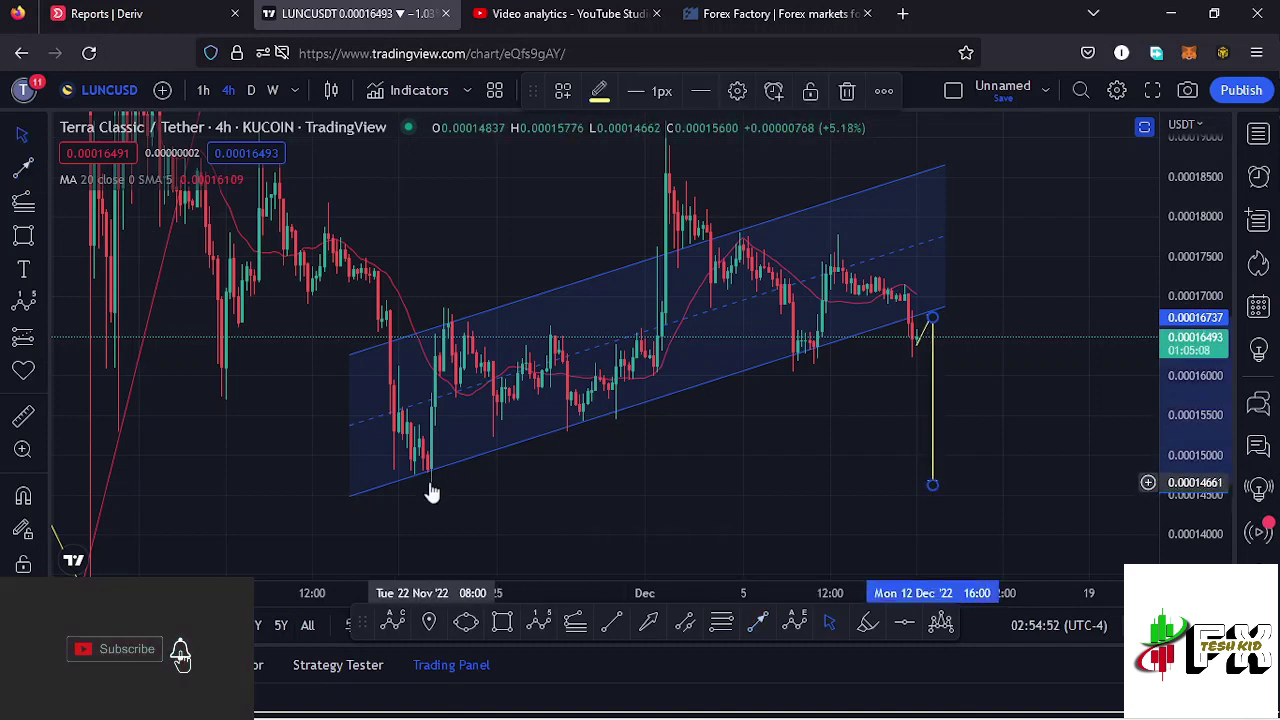
# Pan back to the (C) low and compress the price scale to show a wider range
pyautogui.click(674, 471)
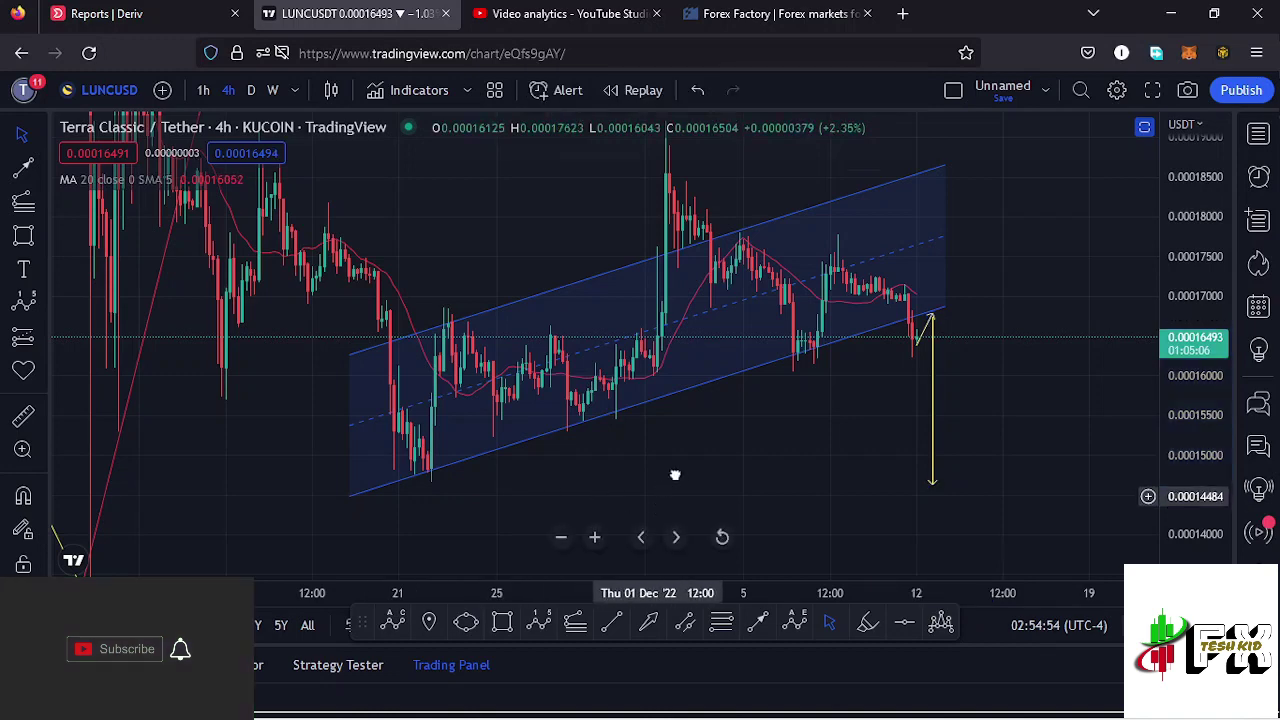
pyautogui.moveTo(674, 471); pyautogui.dragTo(737, 429)
pyautogui.moveTo(1210, 262); pyautogui.dragTo(1210, 287)
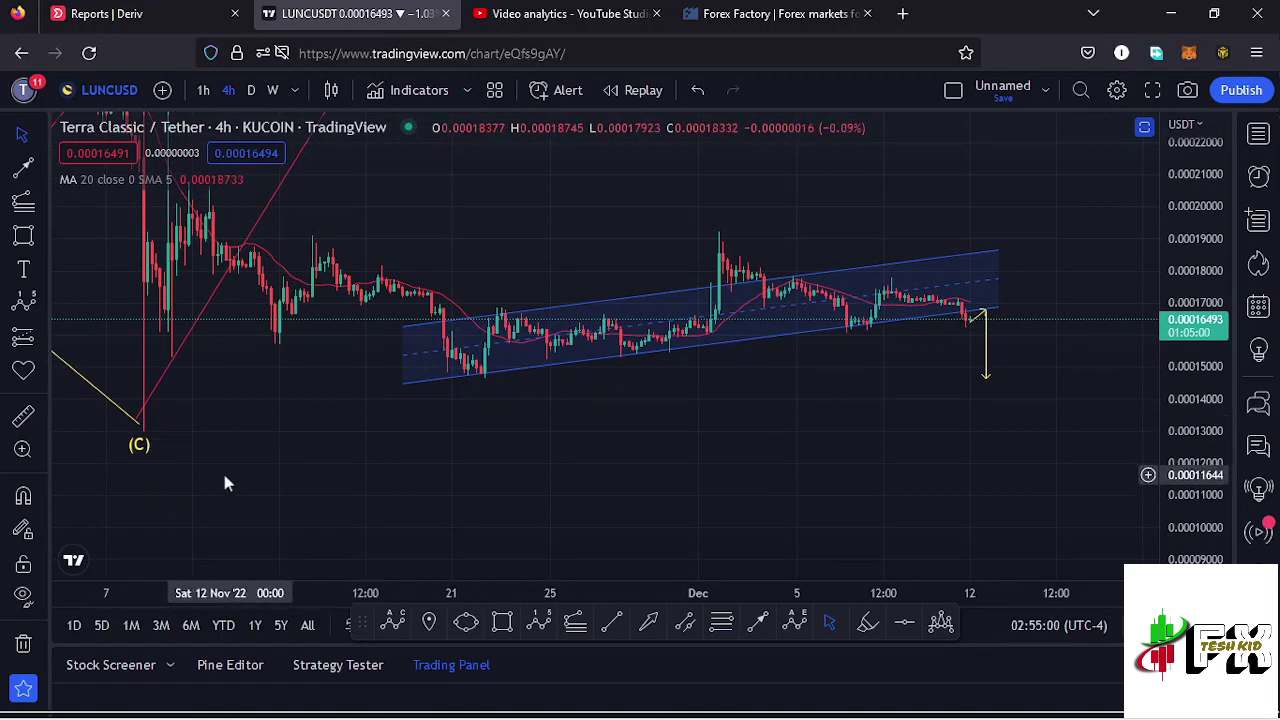
# Drag the correction's (C) point down and right to about 0.00010504 in mid-November
pyautogui.scroll(-5, 332, 480)
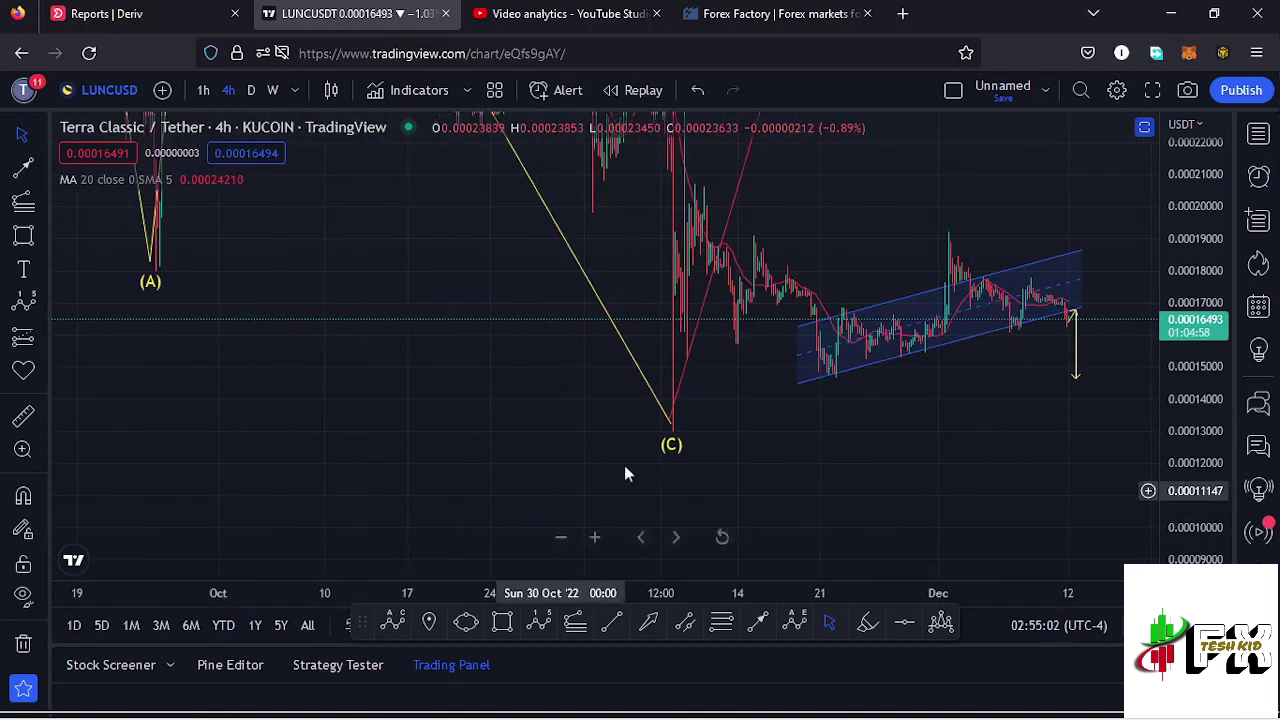
pyautogui.moveTo(671, 430)
pyautogui.mouseDown()
pyautogui.moveTo(679, 460)
pyautogui.moveTo(645, 411)
pyautogui.moveTo(708, 476)
pyautogui.mouseUp()
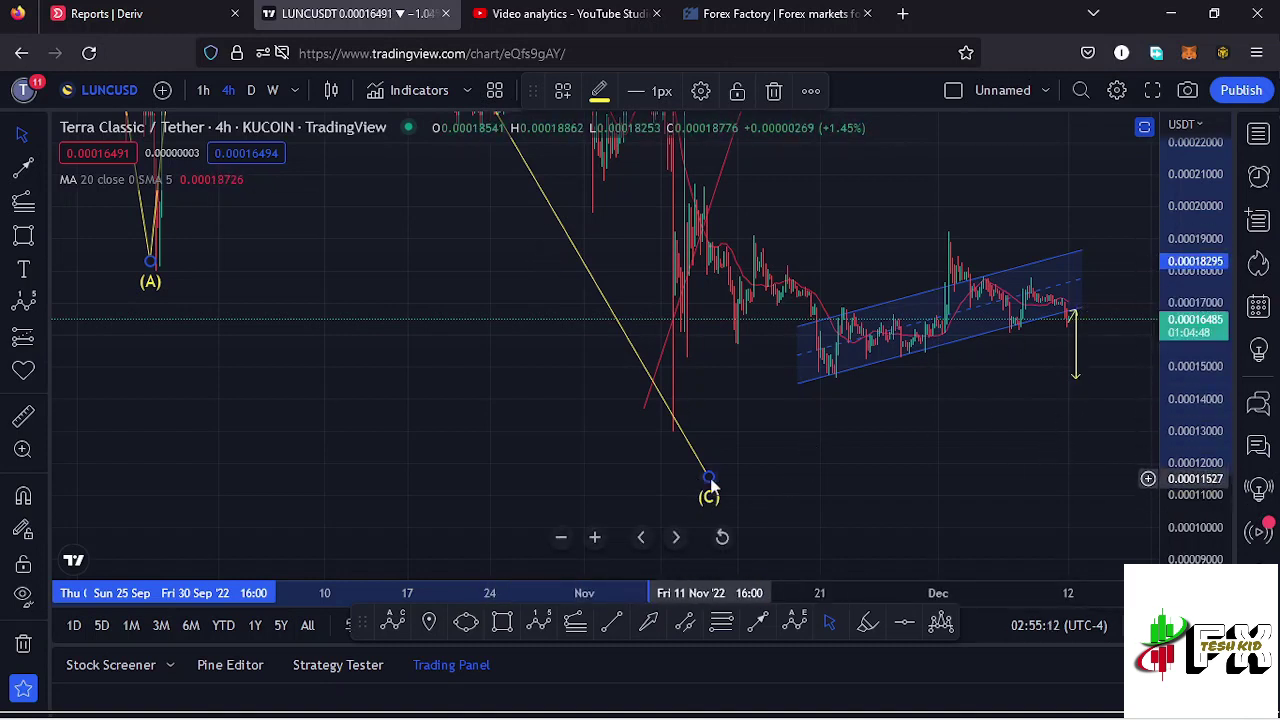
pyautogui.moveTo(708, 478); pyautogui.dragTo(749, 511)
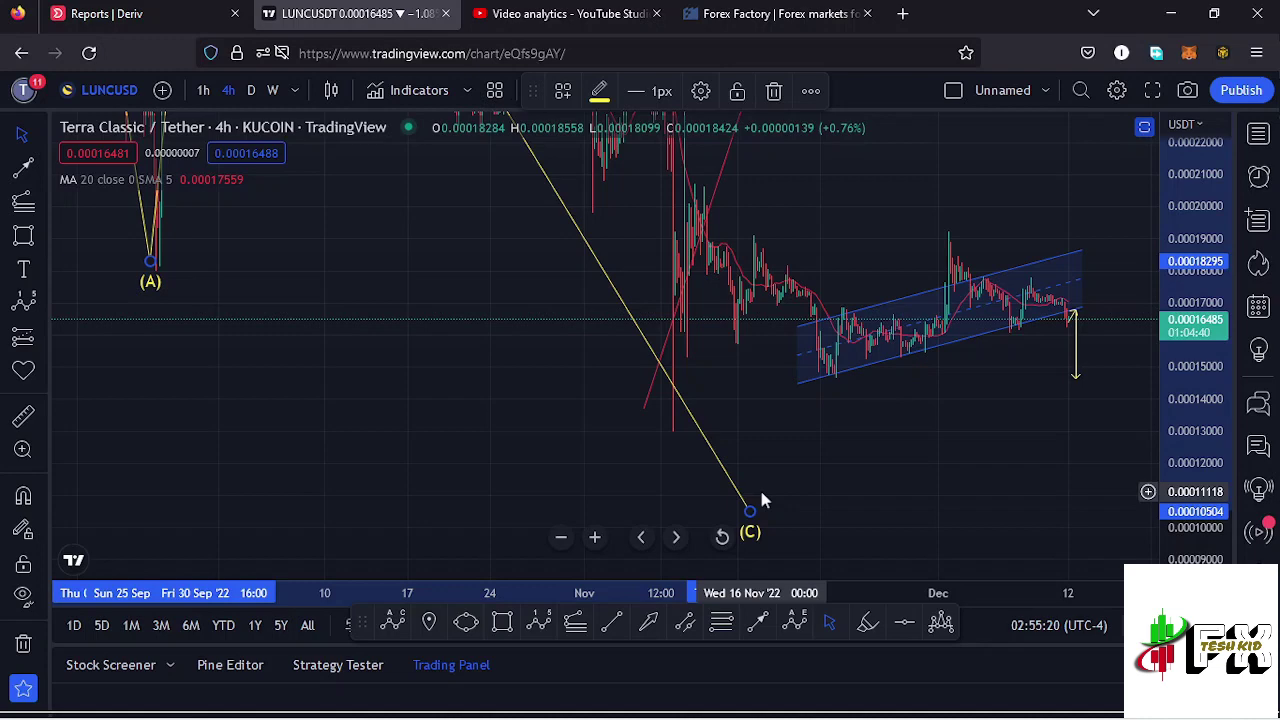
pyautogui.scroll(5, 790, 465)
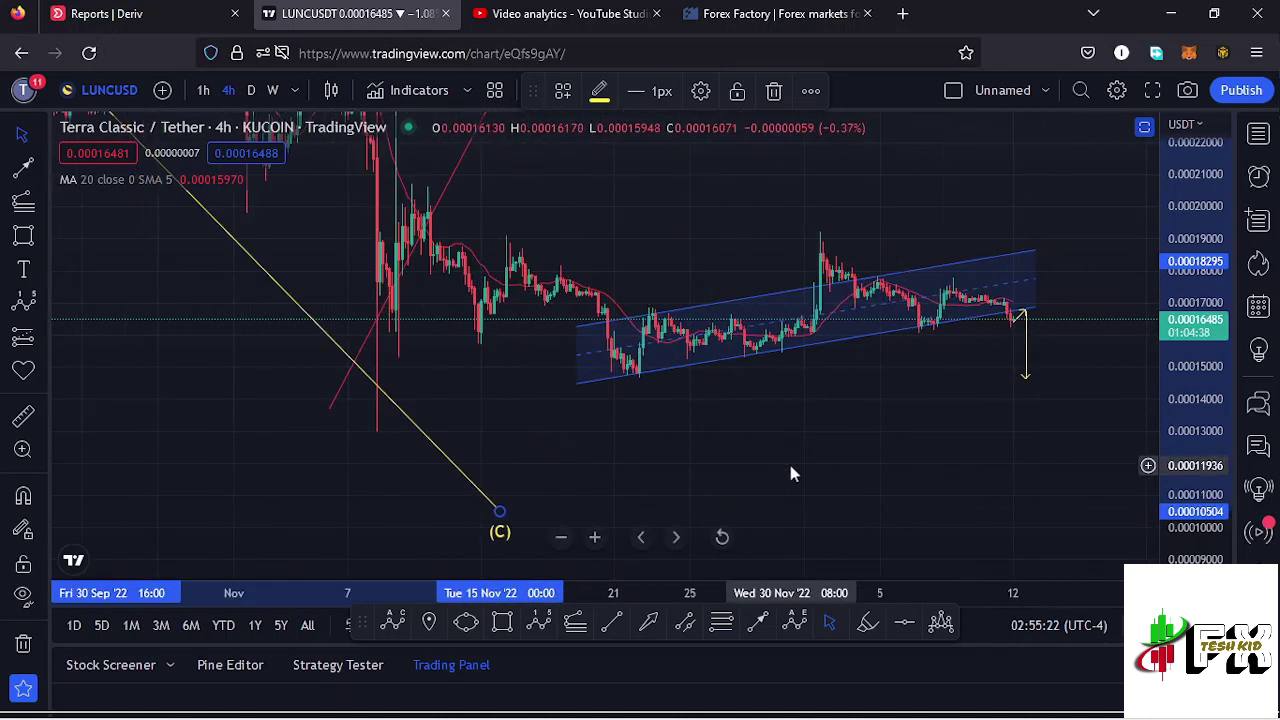
pyautogui.scroll(2, 791, 468)
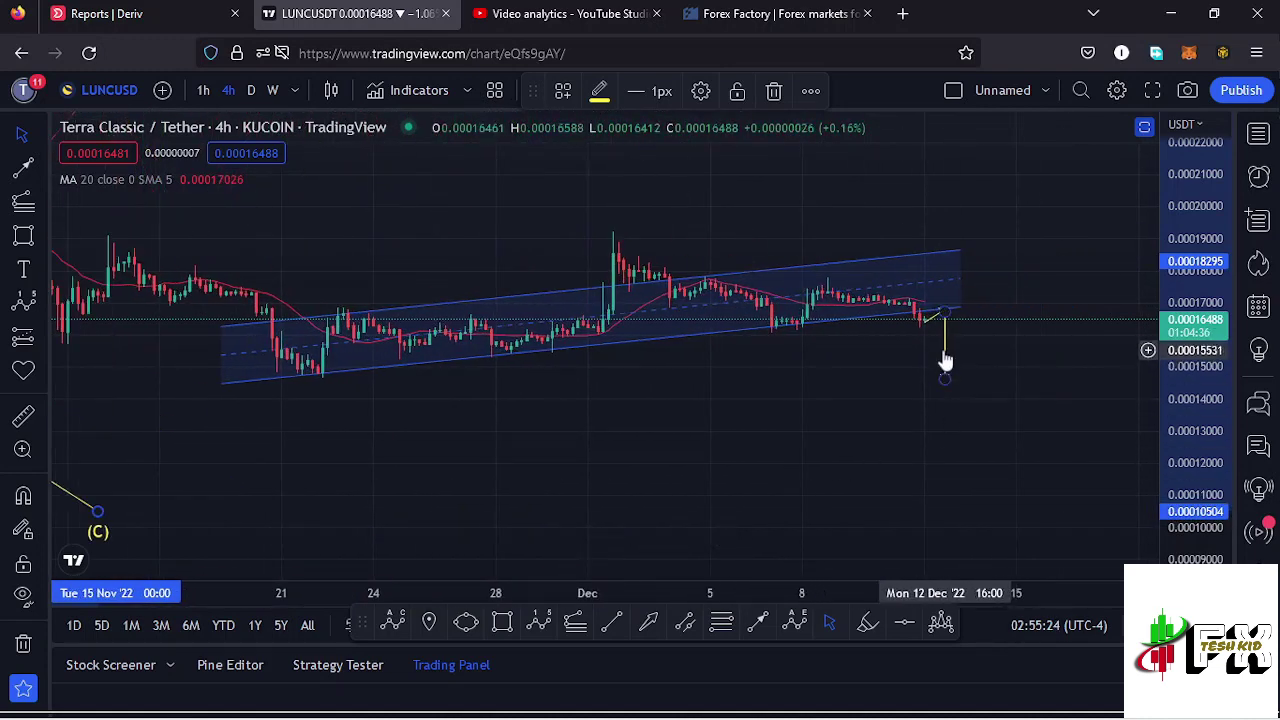
# Replace the yellow down arrow with an arrow path jumping near 0.000196, retesting the channel top, then rising
pyautogui.click(946, 380)
pyautogui.press('Delete')
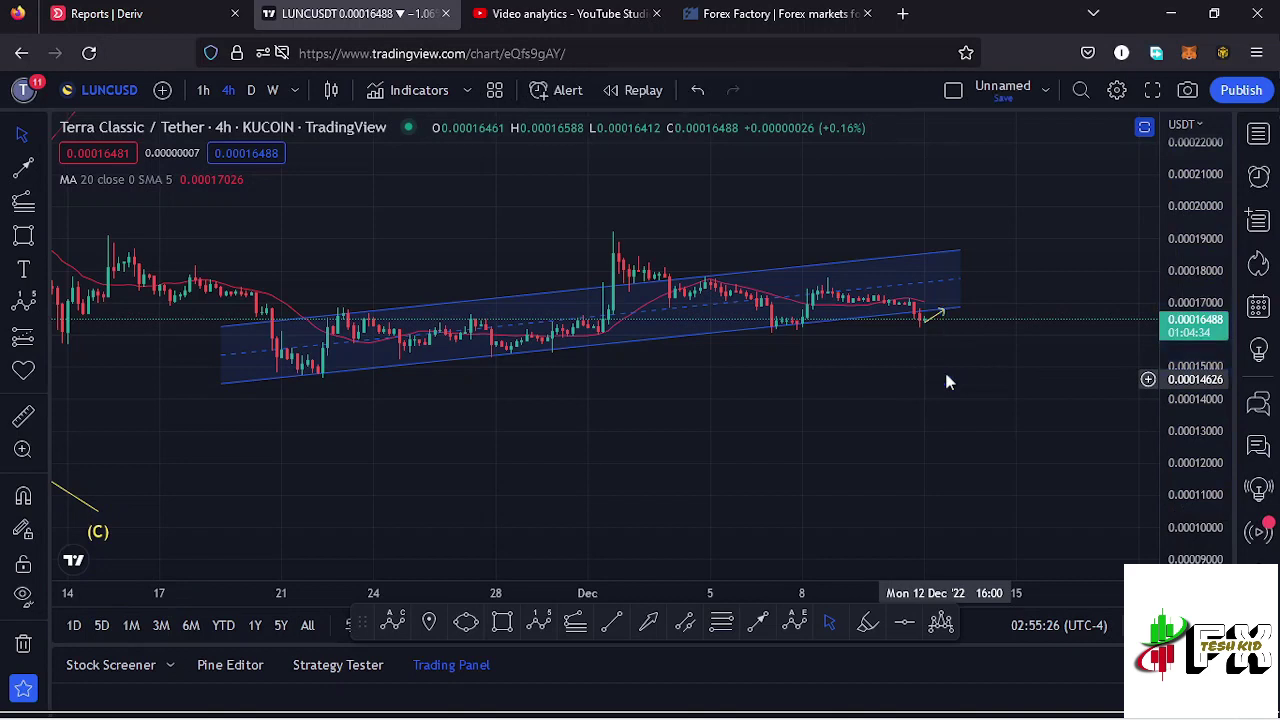
pyautogui.moveTo(950, 316); pyautogui.dragTo(924, 227)
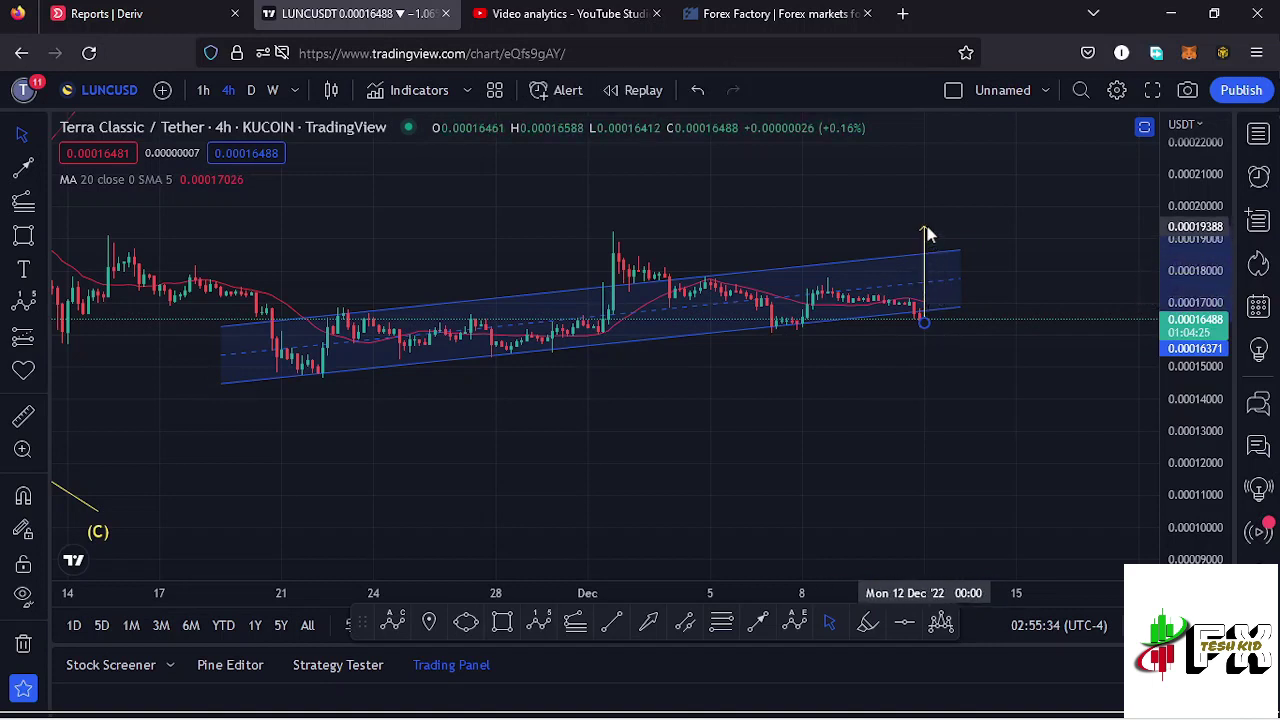
pyautogui.click(762, 622)
pyautogui.moveTo(930, 223); pyautogui.dragTo(950, 250)
pyautogui.click(758, 622)
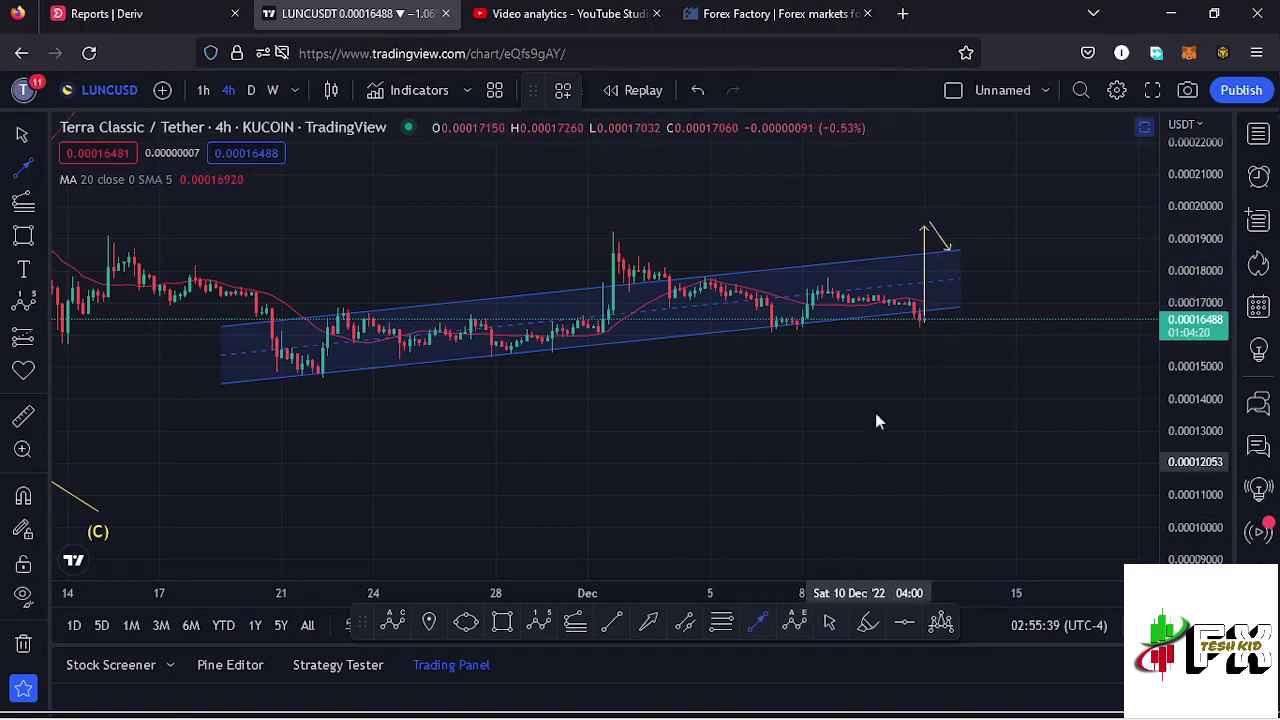
pyautogui.moveTo(948, 255); pyautogui.dragTo(1017, 158)
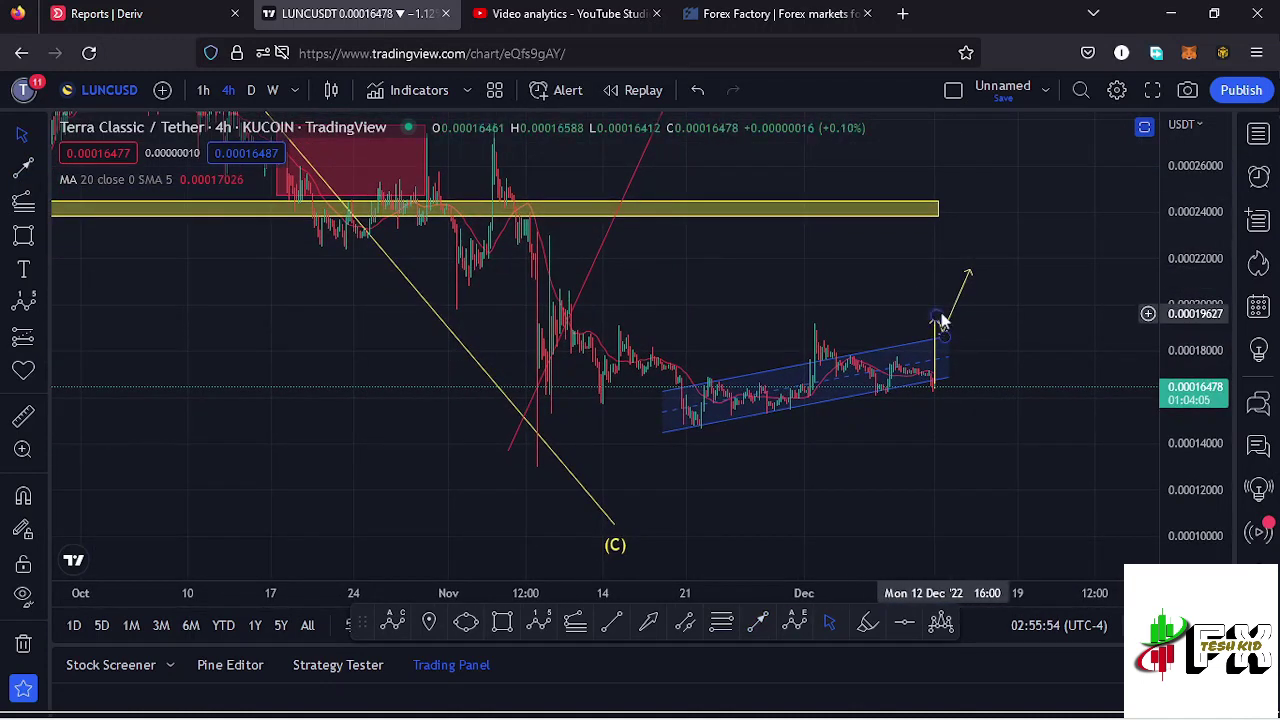
# Compress the price scale and zoom out to show the June–December wave count
pyautogui.click(939, 320)
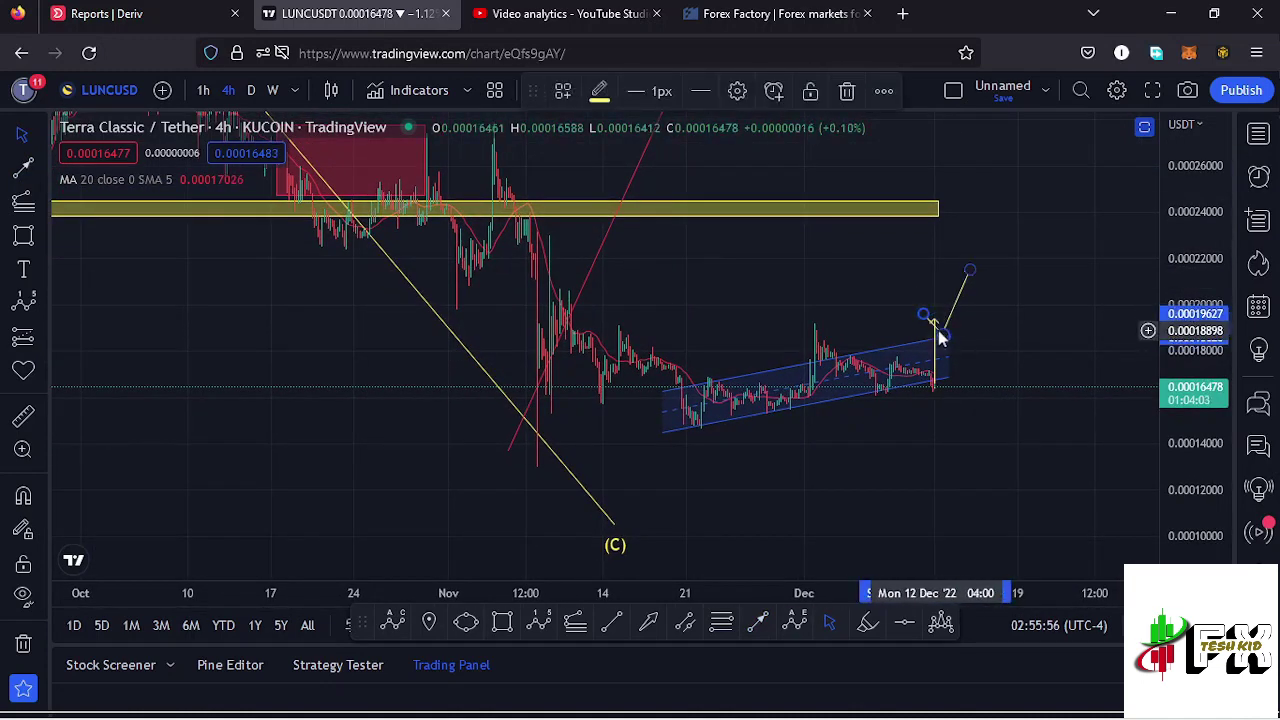
pyautogui.moveTo(1202, 230); pyautogui.dragTo(1105, 343)
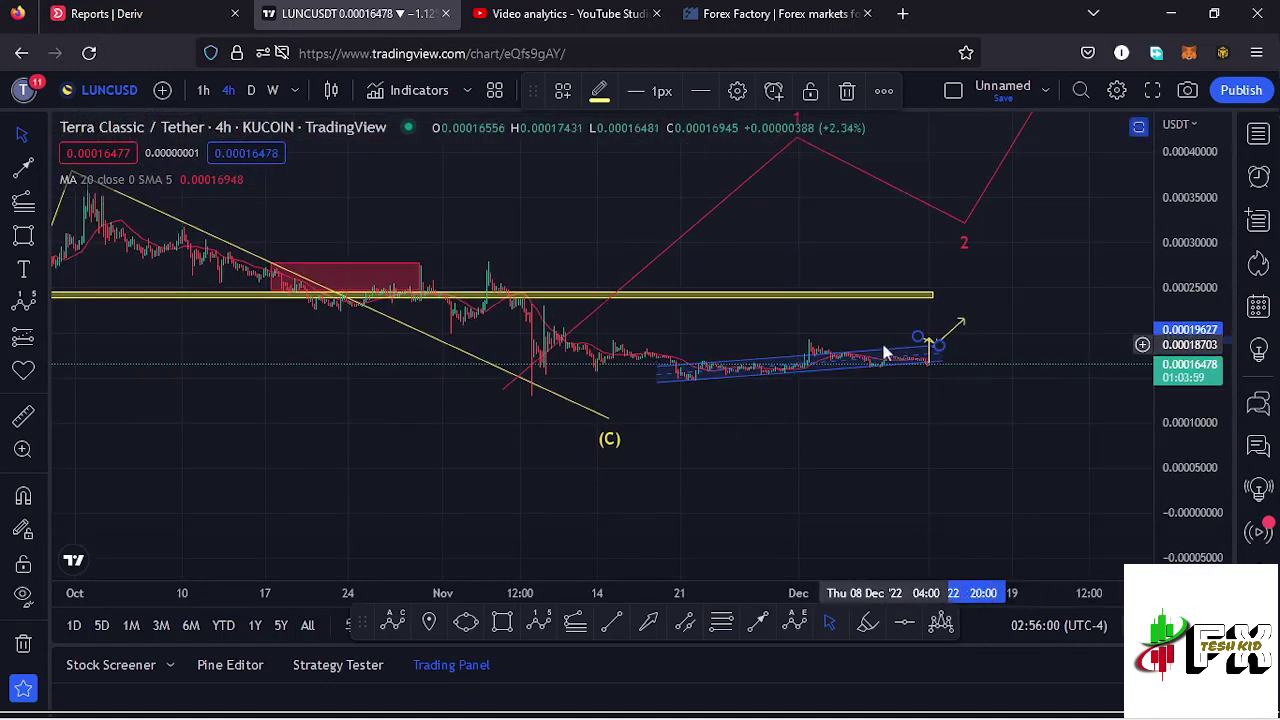
pyautogui.scroll(-5, 1105, 343)
pyautogui.scroll(-2, 960, 328)
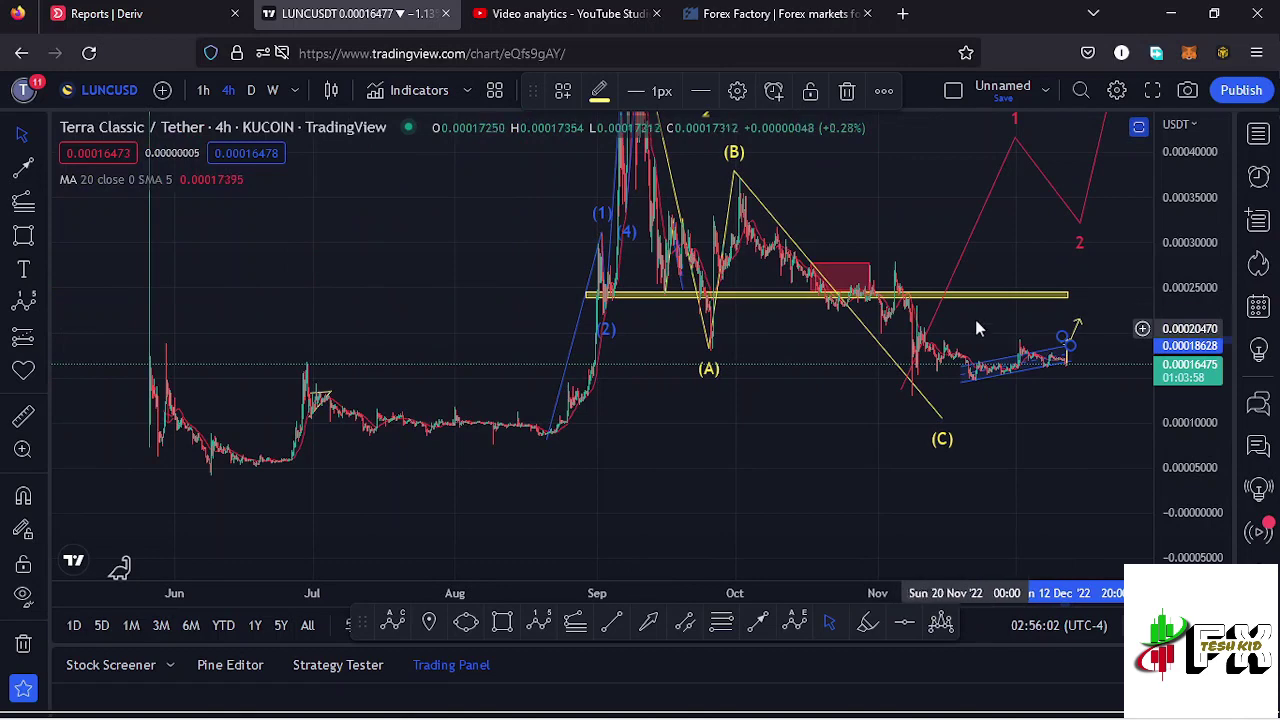
# Restore the RSI and MACD panes and inspect the RSI pane maximised before returning it to normal size
pyautogui.moveTo(889, 214); pyautogui.dragTo(800, 260)
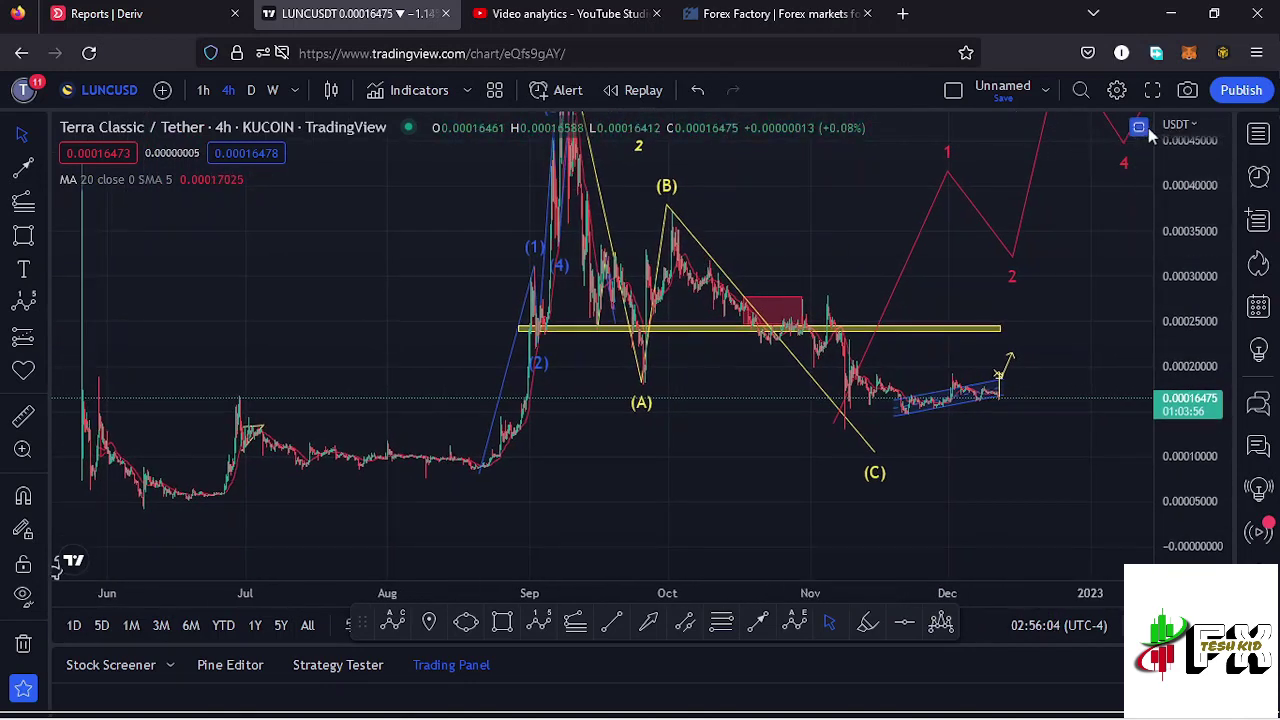
pyautogui.click(1141, 129)
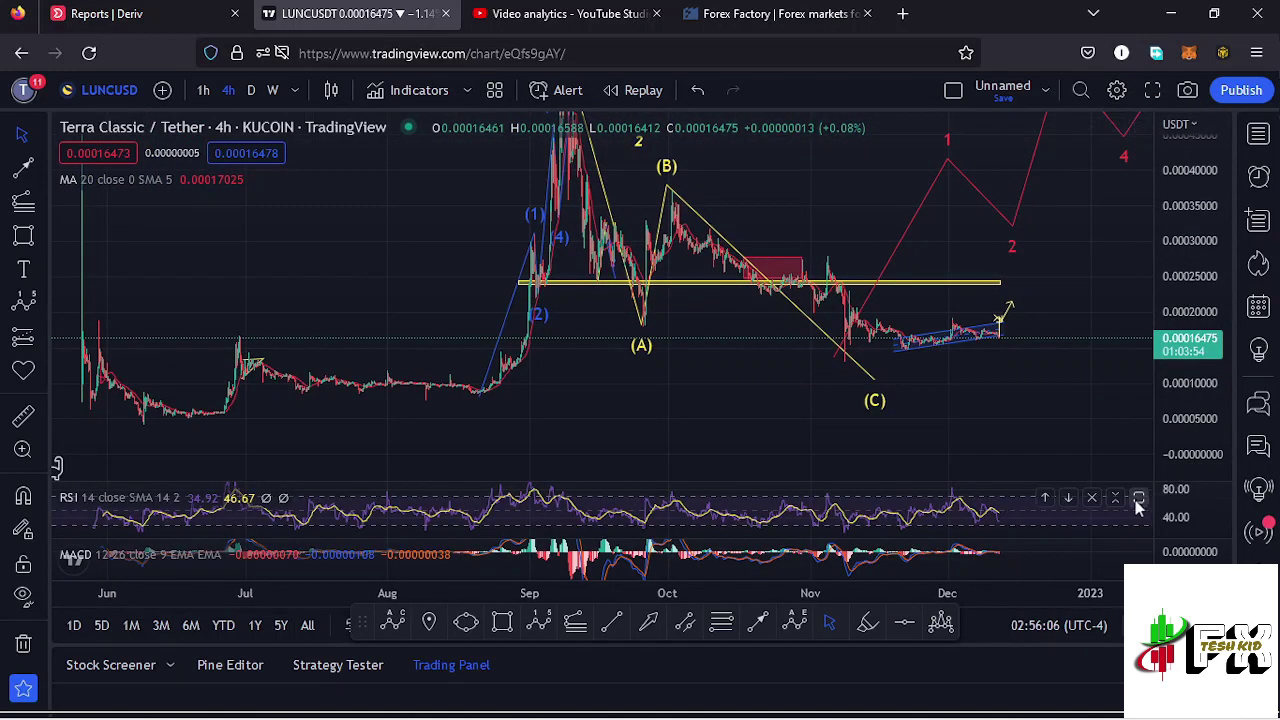
pyautogui.click(1138, 497)
pyautogui.scroll(2, 991, 458)
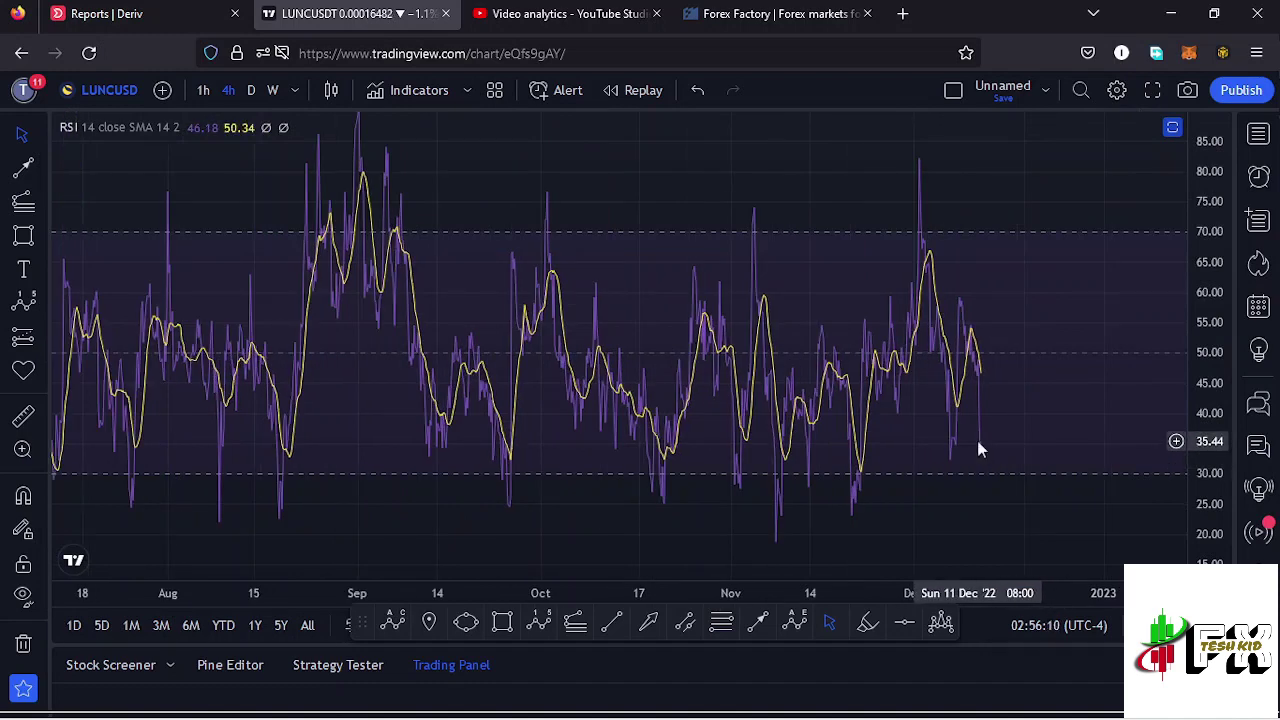
pyautogui.scroll(1, 977, 440)
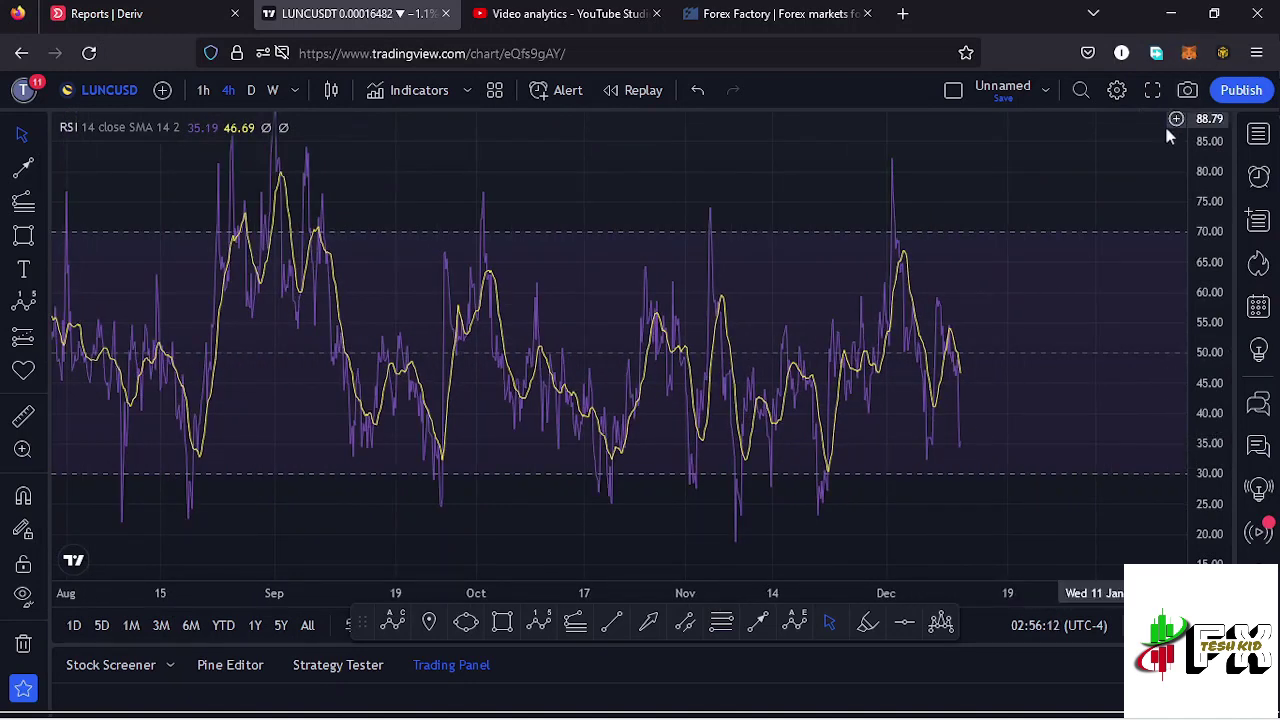
pyautogui.click(1172, 129)
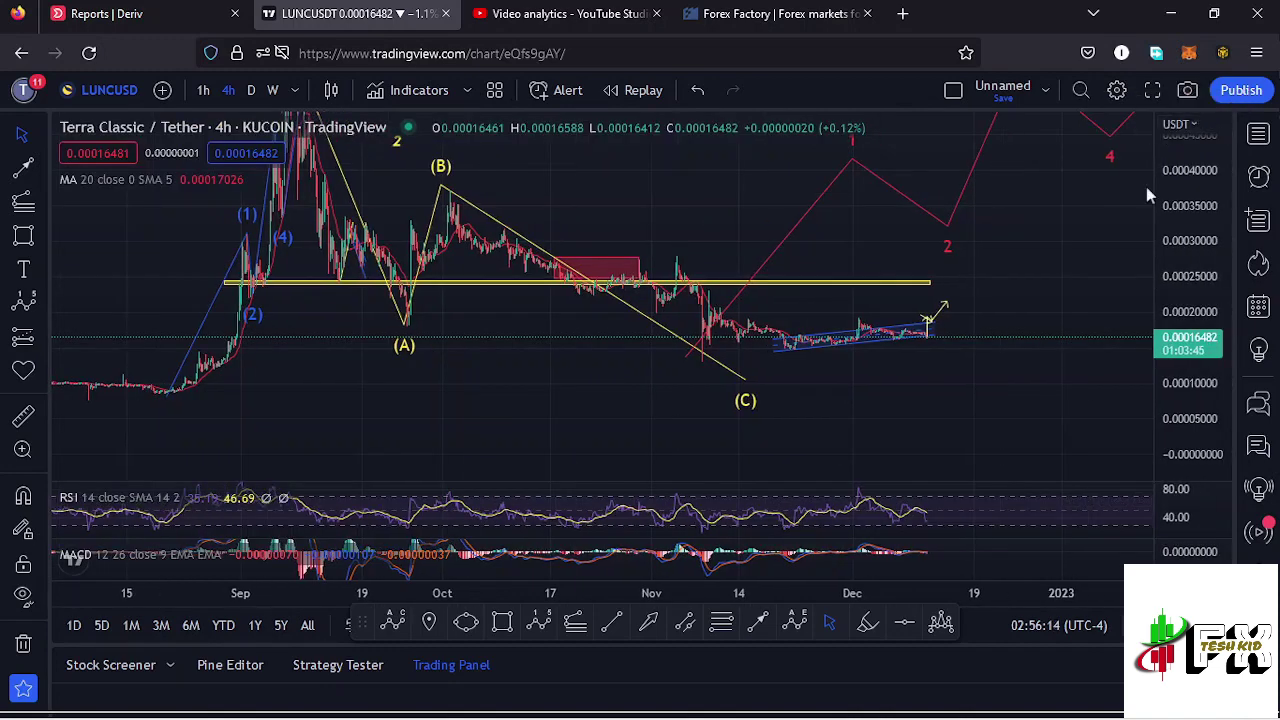
# Maximise the MACD pane, centre and rescale its latest bars, then restore the full layout
pyautogui.click(1140, 556)
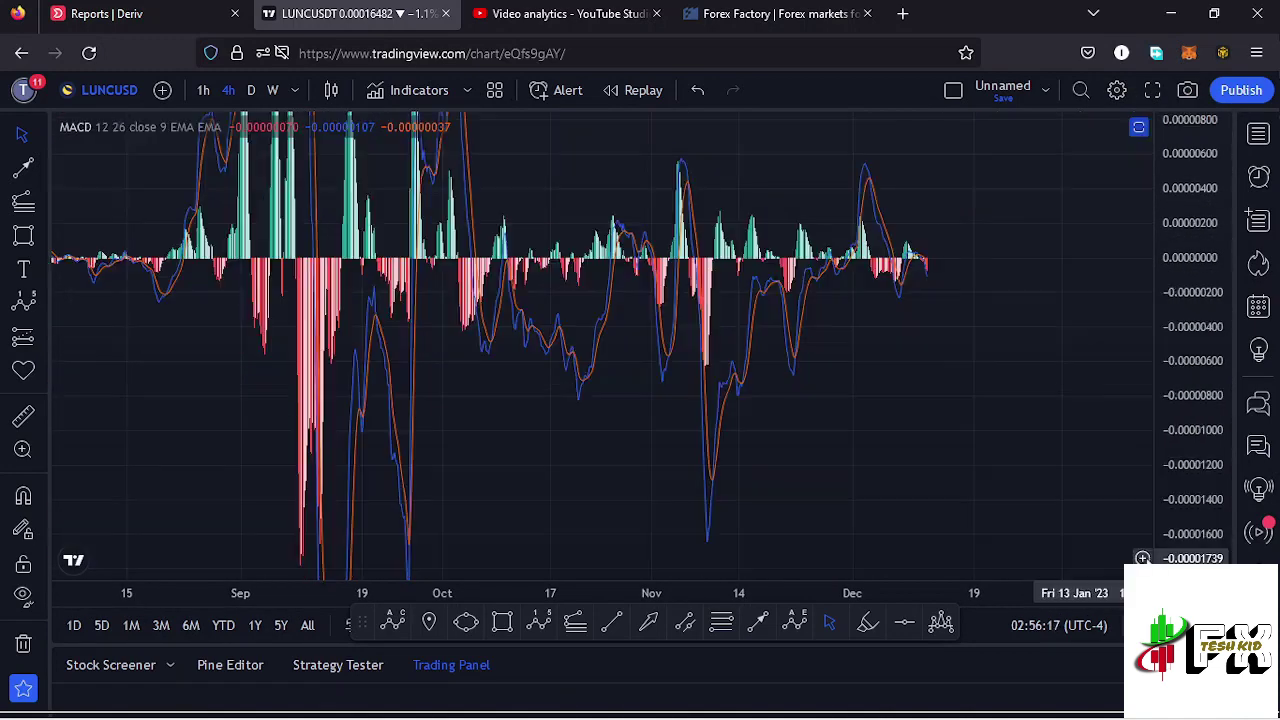
pyautogui.scroll(5, 890, 436)
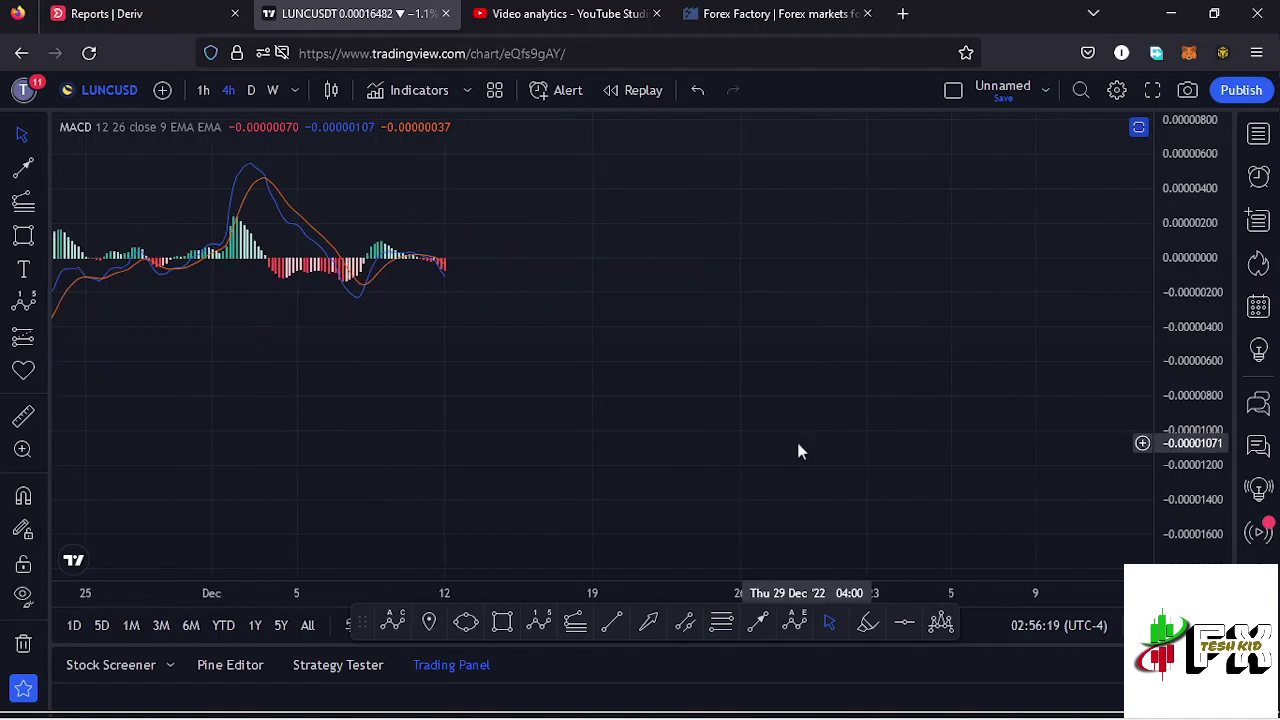
pyautogui.moveTo(508, 402); pyautogui.dragTo(854, 457)
pyautogui.scroll(4, 754, 460)
pyautogui.moveTo(508, 432); pyautogui.dragTo(809, 423)
pyautogui.scroll(2, 900, 390)
pyautogui.moveTo(1188, 335); pyautogui.dragTo(1180, 320)
pyautogui.moveTo(784, 390); pyautogui.dragTo(869, 449)
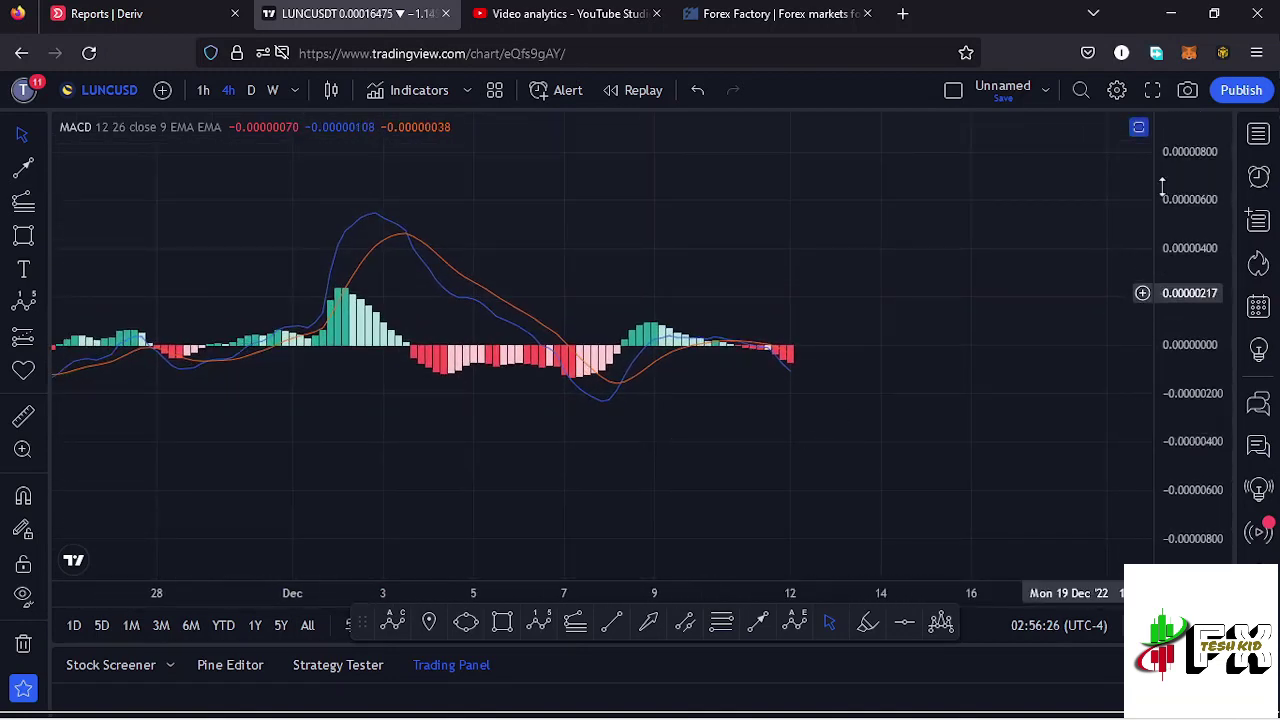
pyautogui.click(1138, 130)
pyautogui.scroll(-5, 940, 270)
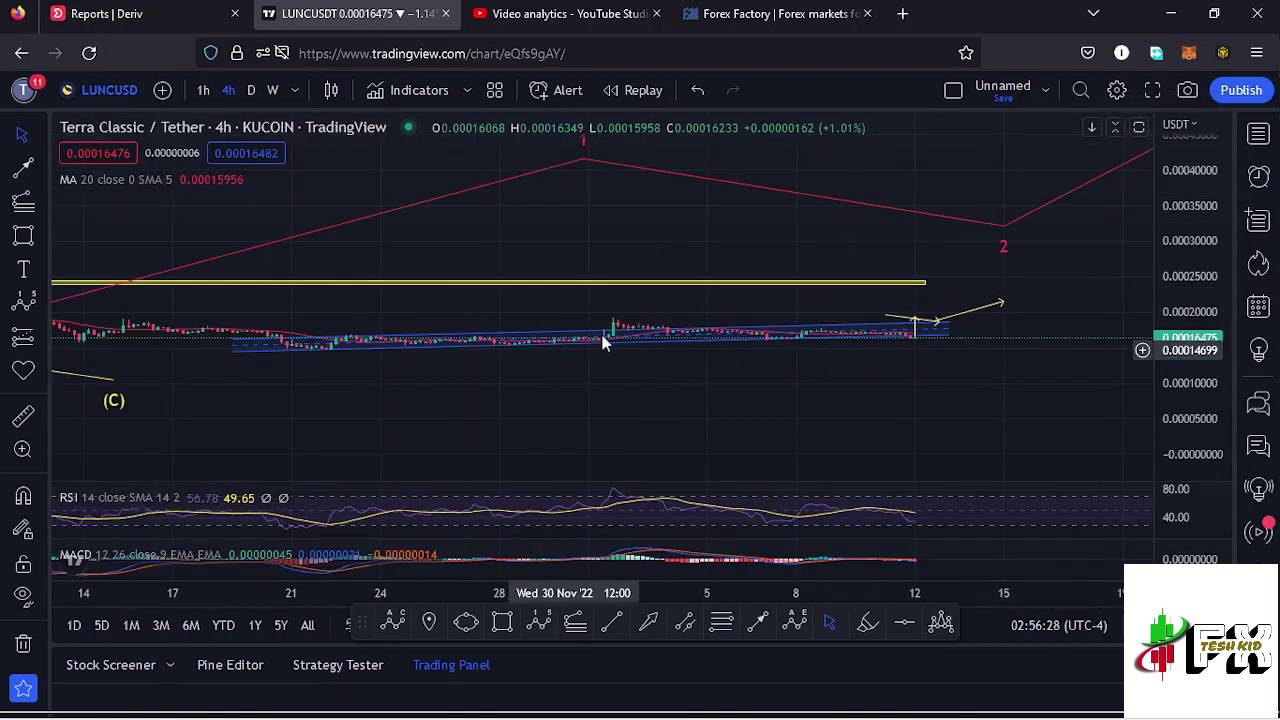